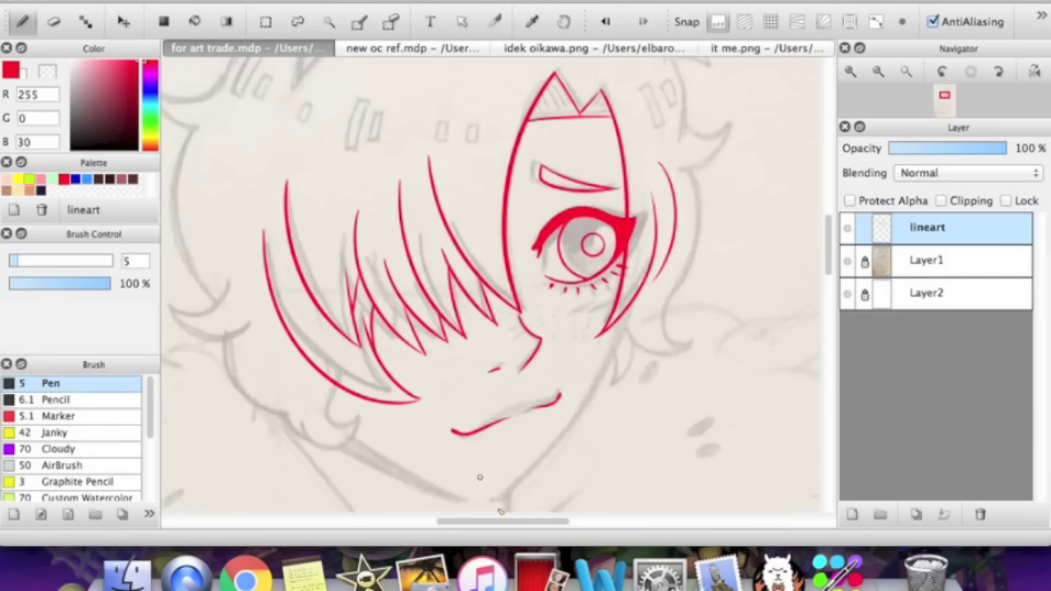
Step: Try a long curved Pen stroke along the outer hair sketch on the lineart layer and undo it
left_click_drag(504, 526, 487, 525)
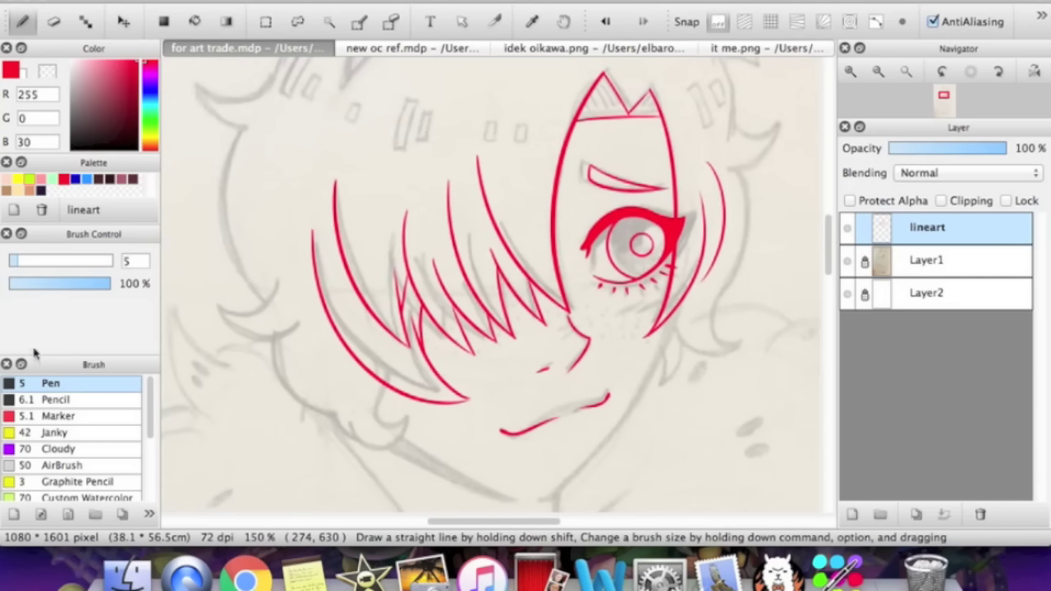
left_click_drag(276, 121, 287, 439)
key("super+z")
left_click_drag(832, 254, 829, 264)
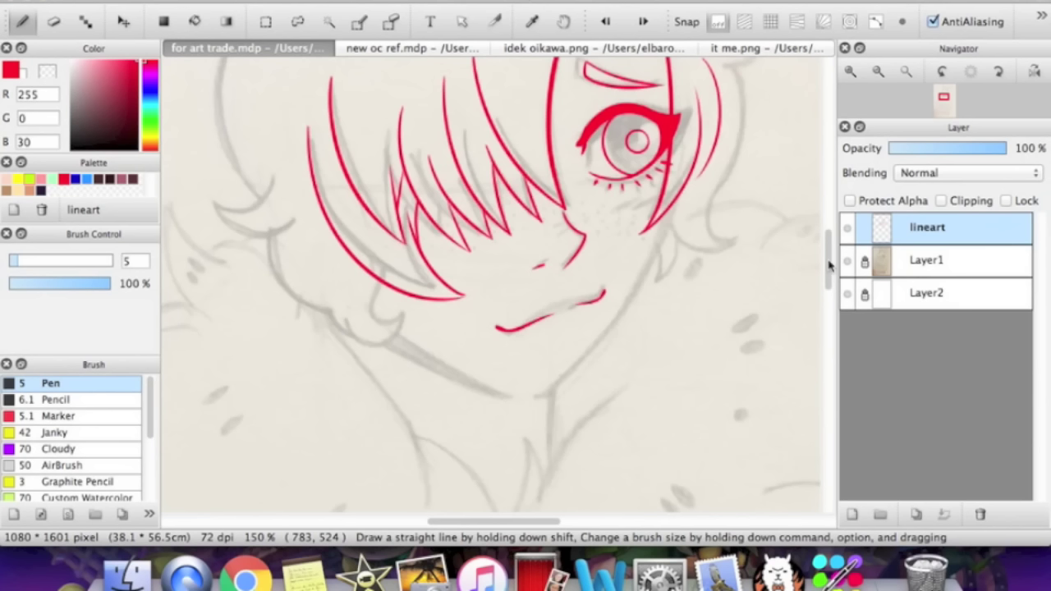
Step: Try a straight red Pencil line of size 6.1 beside the jaw on the lineart layer
left_click(55, 399)
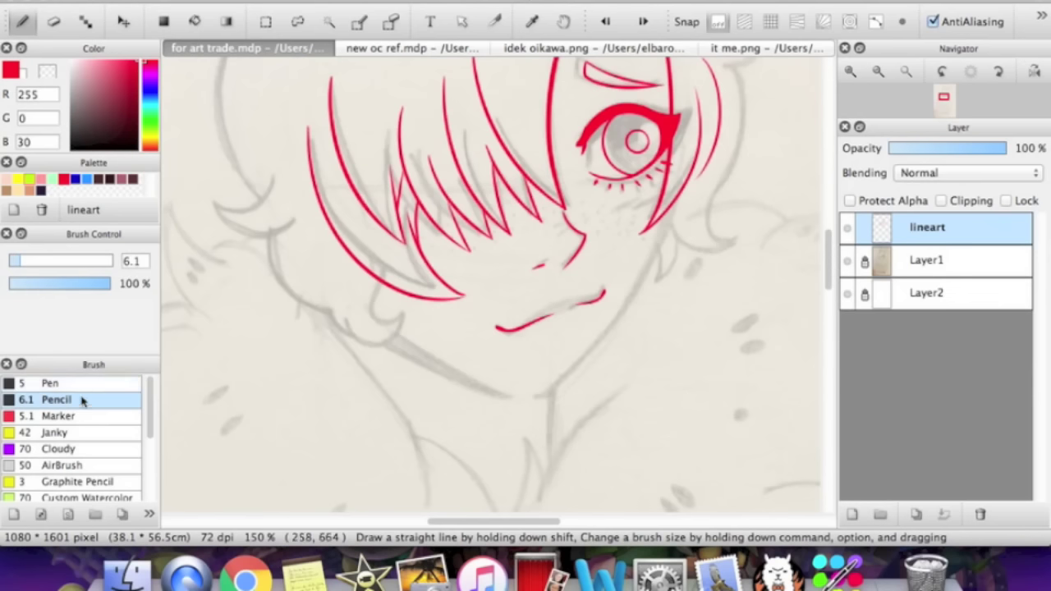
left_click(851, 71)
left_click(661, 370)
left_click(775, 222, "shift")
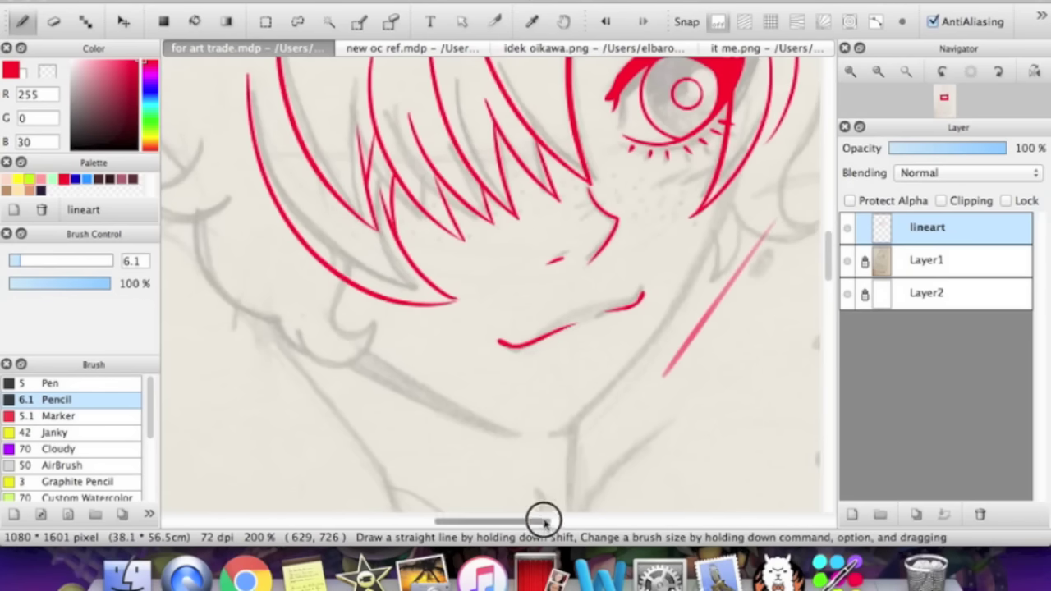
left_click_drag(545, 521, 572, 520)
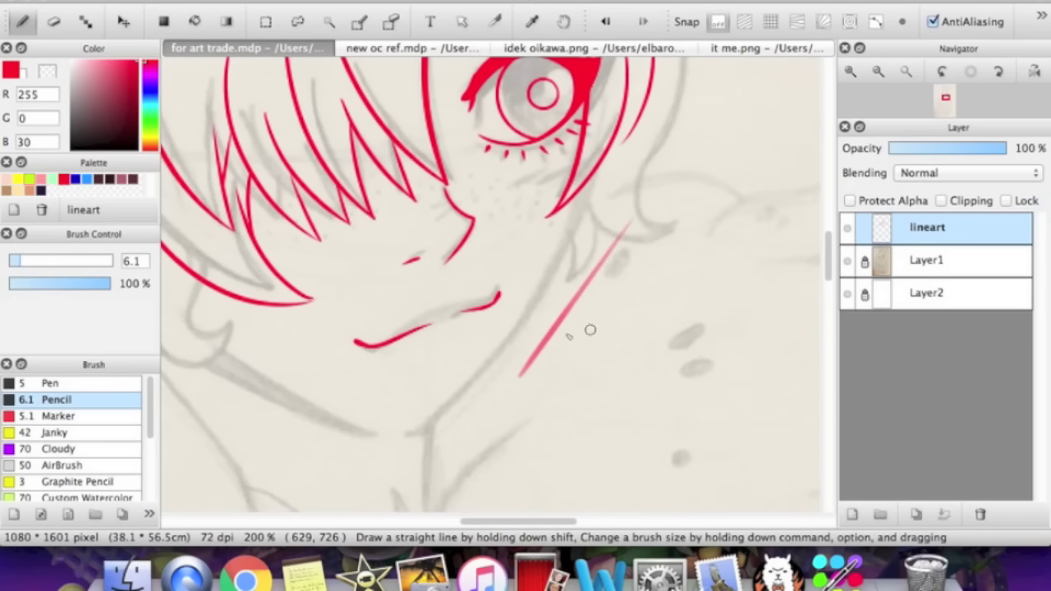
Step: Examine the pencil line's texture up close, hiding Layer1 for a plain background and showing it again
left_click(850, 71)
left_click(847, 261)
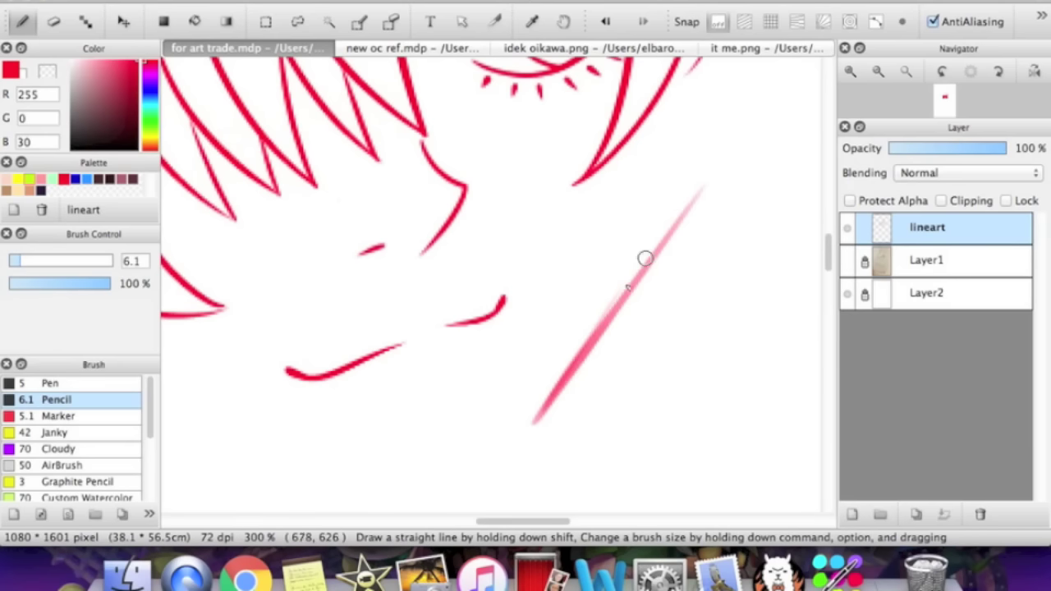
left_click(847, 261)
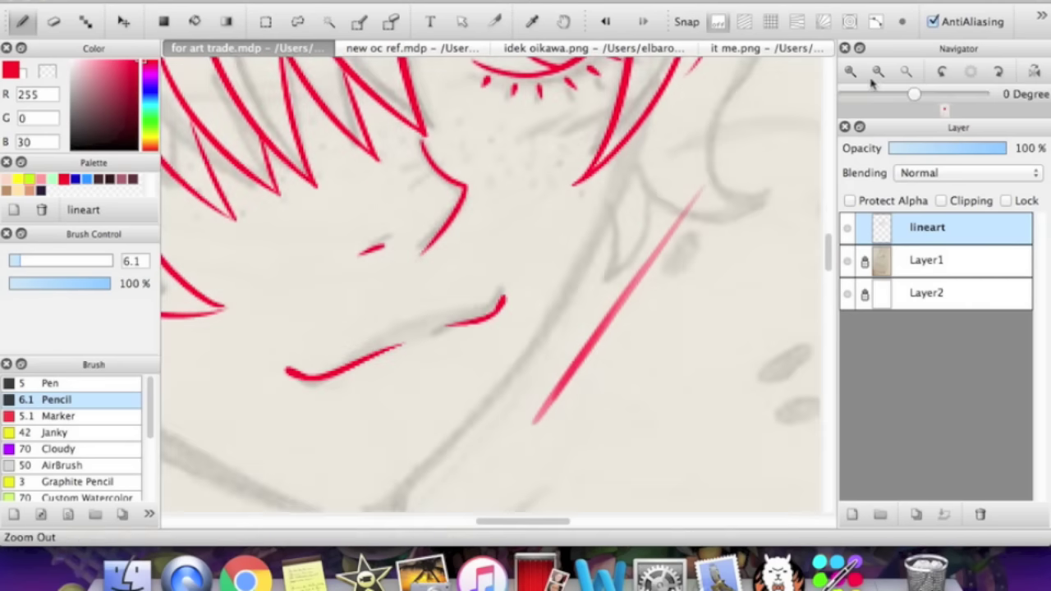
left_click(877, 71)
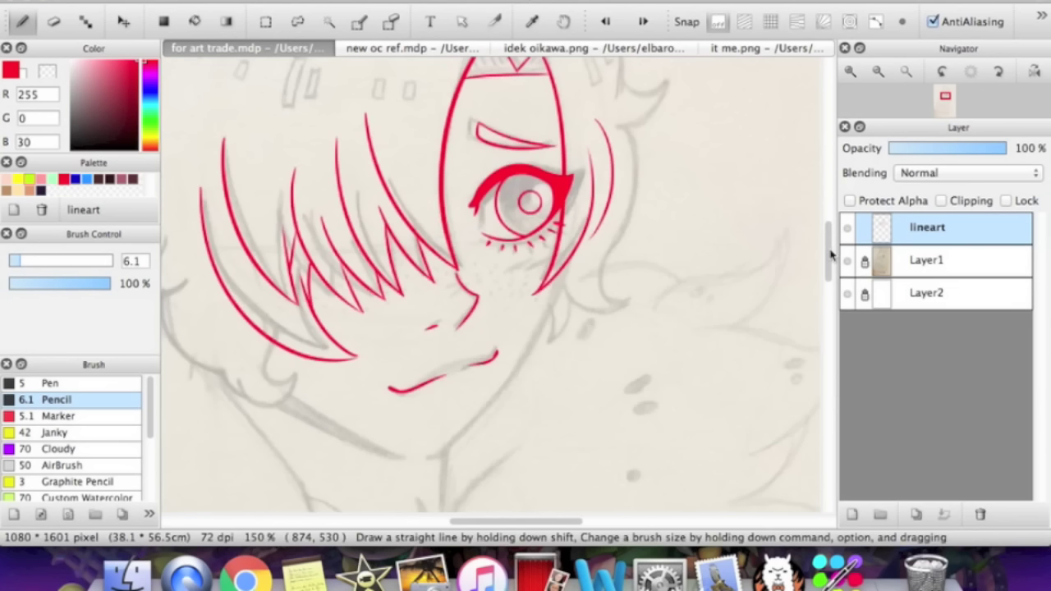
Step: Look at new oc ref.mdp, then examine the lineart of the face in idek oikawa.png
left_click(362, 49)
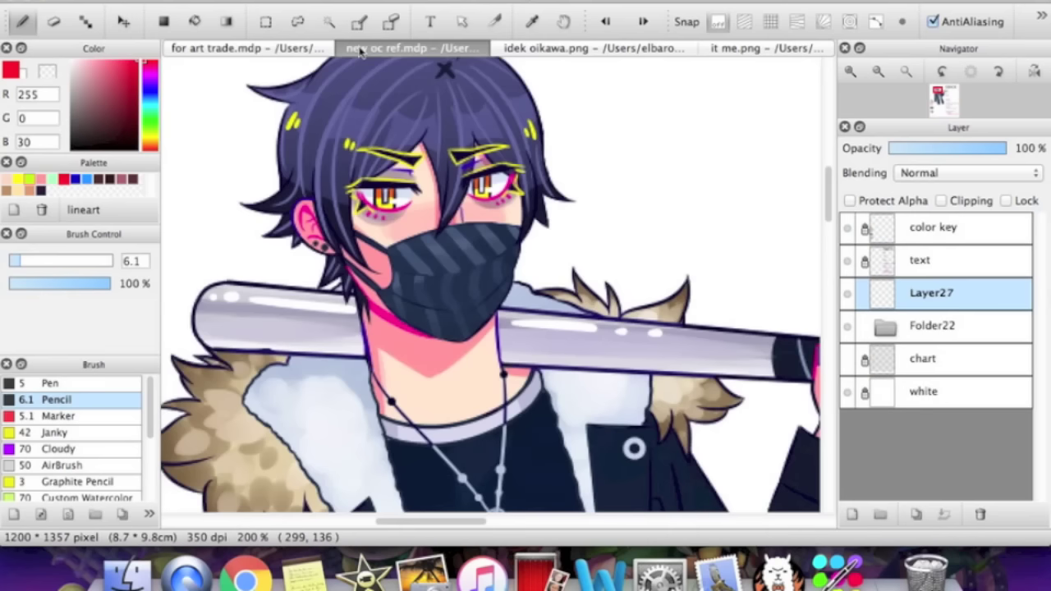
left_click(508, 50)
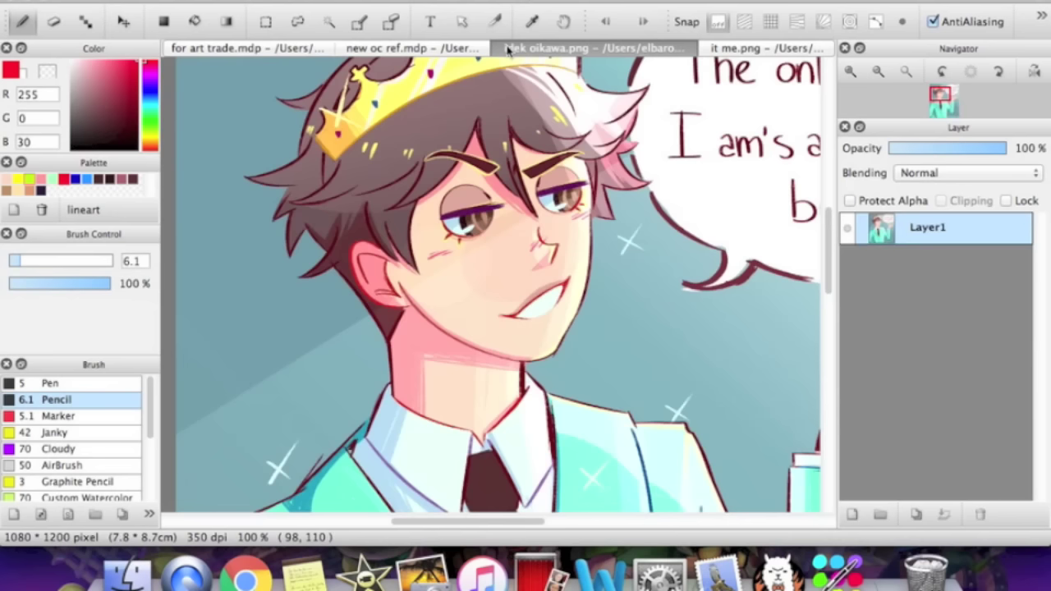
left_click(862, 82)
left_click_drag(829, 239, 828, 215)
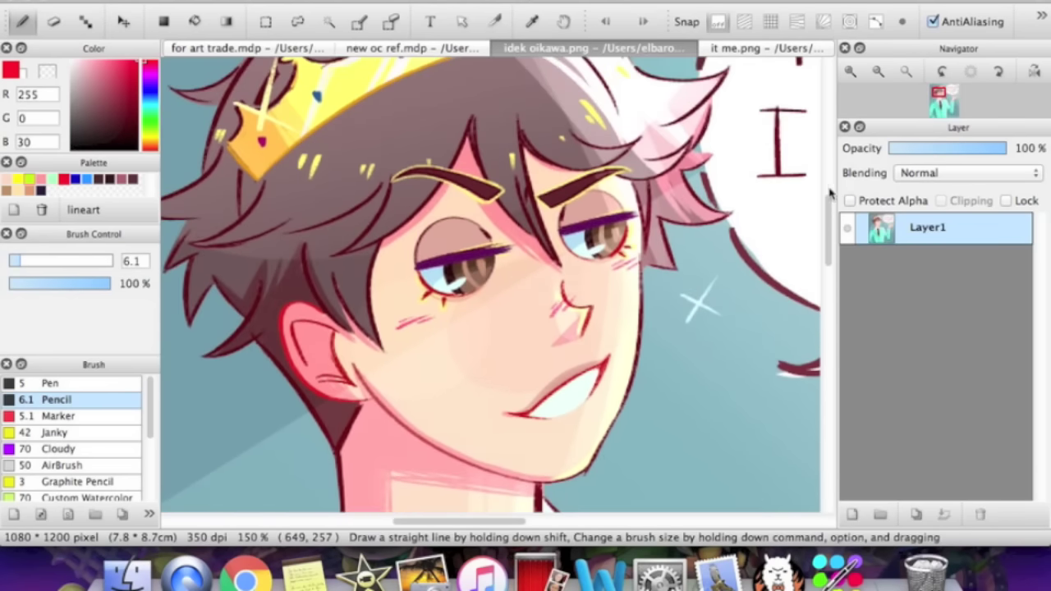
Step: Draw a straight red Marker line of size 5.1 across the character's cheek and inspect its edges up close
left_click(119, 415)
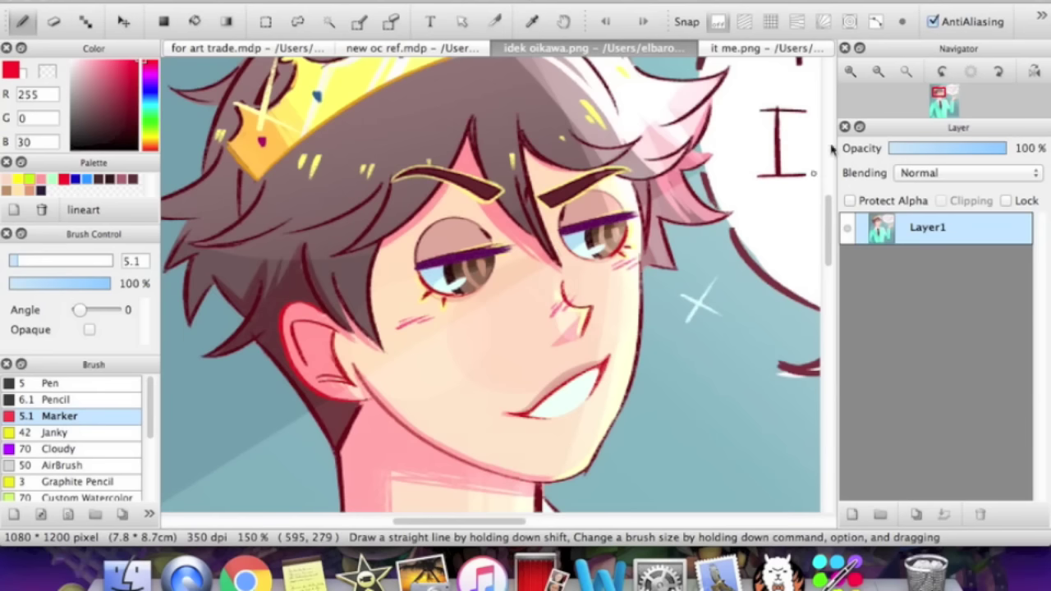
key("super+plus")
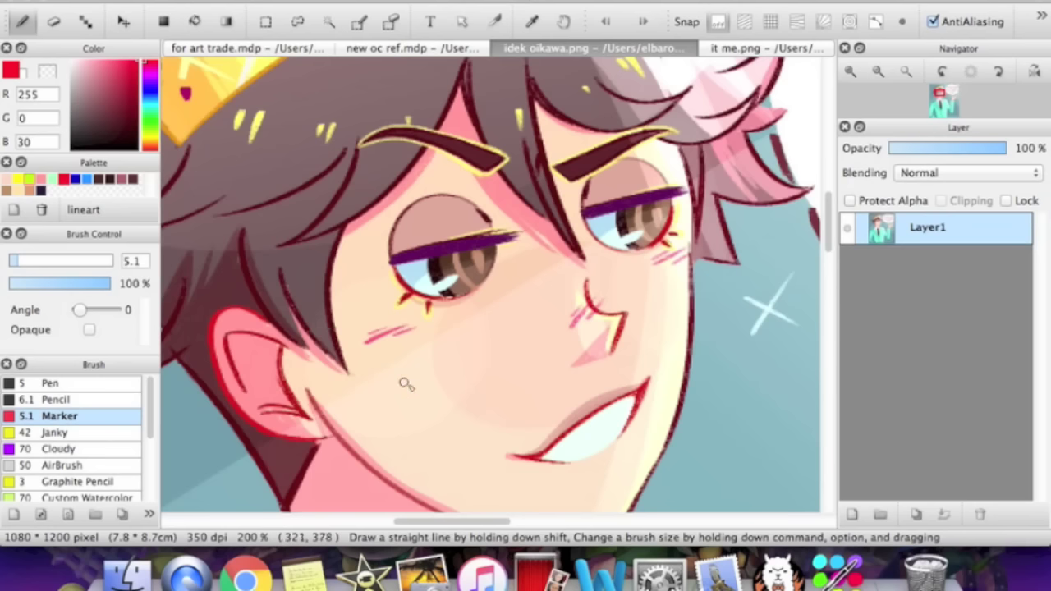
left_click_drag(389, 436, 442, 386)
left_click(501, 334, "shift")
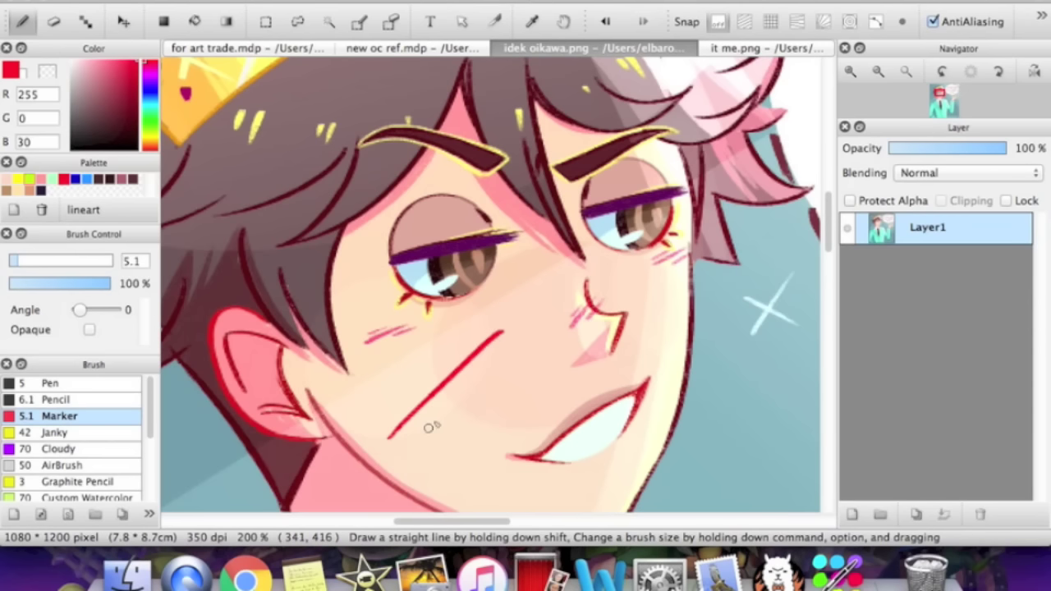
key("super+plus")
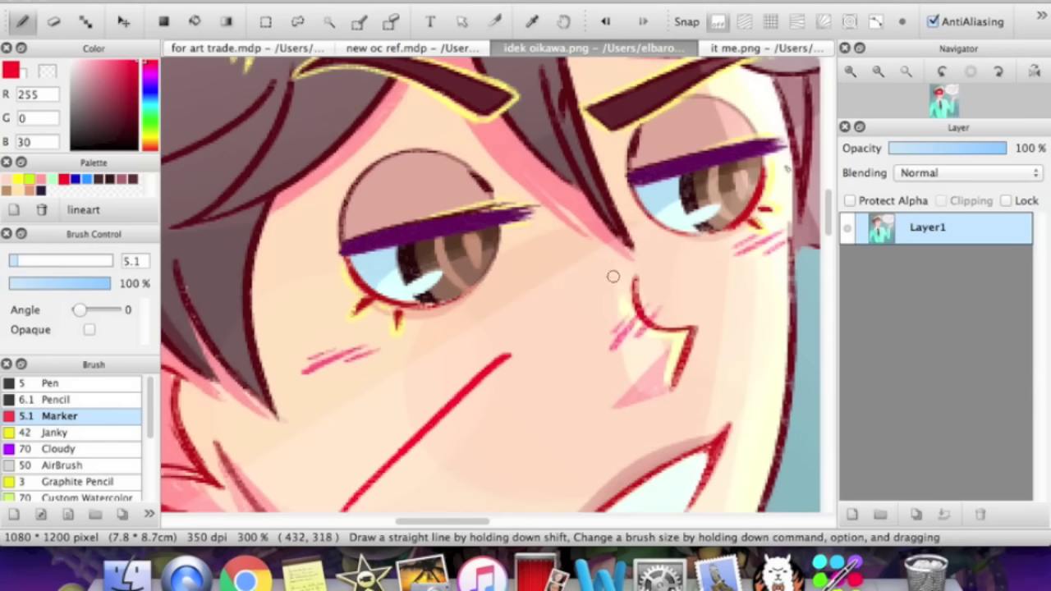
left_click(878, 72)
left_click(879, 72)
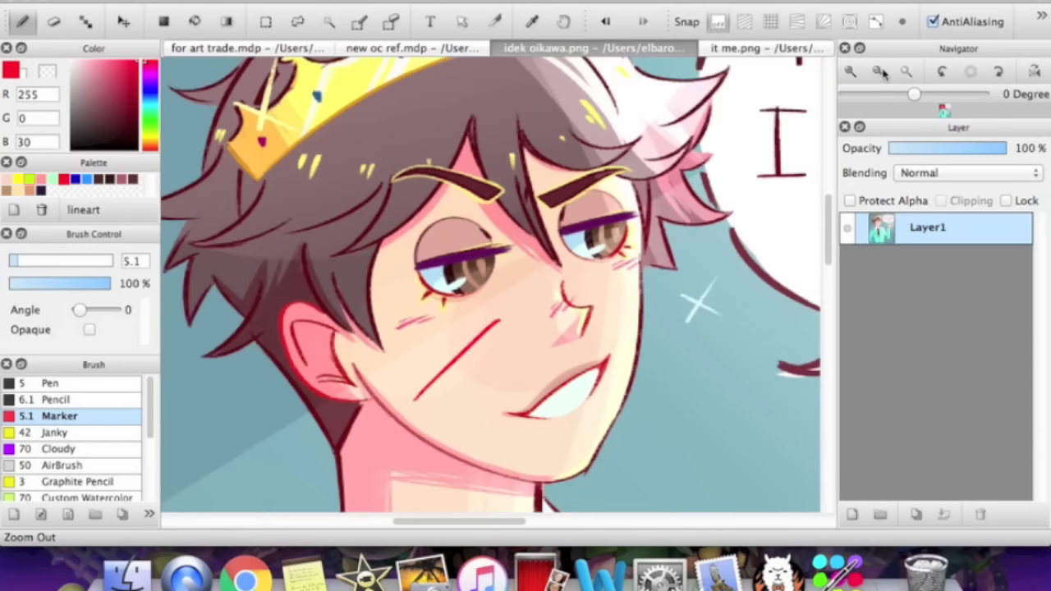
mouse_move(830, 218)
left_mouse_down()
mouse_move(828, 286)
mouse_move(837, 217)
left_mouse_up()
Step: Switch to it me.png and try a thick red Marker stroke of size 12.3 across the hearts beside the character
left_click(784, 49)
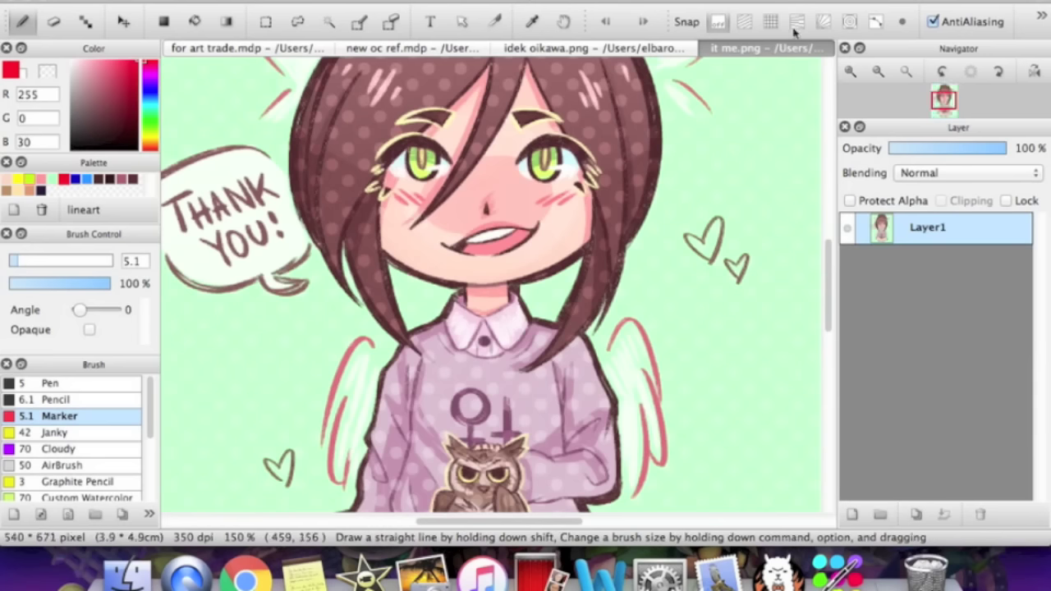
mouse_move(603, 261)
left_mouse_down()
mouse_move(676, 259)
mouse_move(705, 218)
mouse_move(642, 314)
mouse_move(709, 215)
left_mouse_up()
left_click(708, 215, "shift")
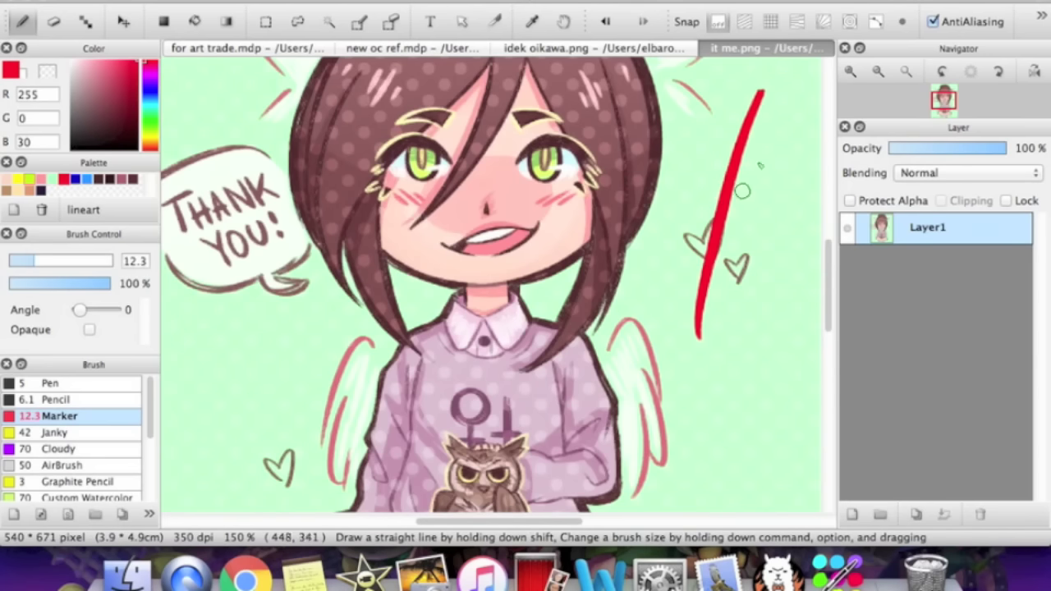
left_click(878, 71)
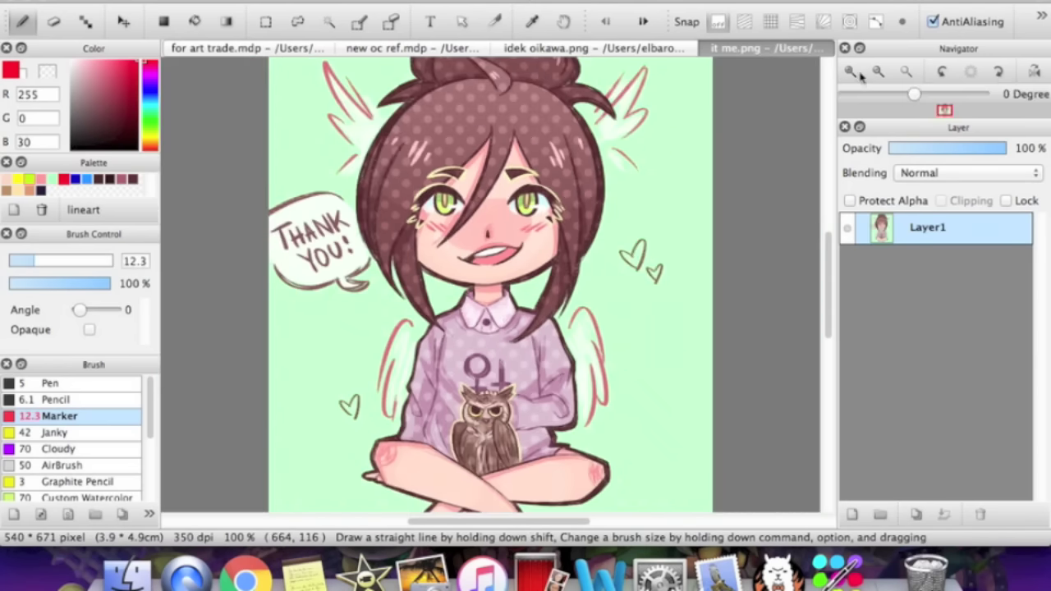
left_click(851, 72)
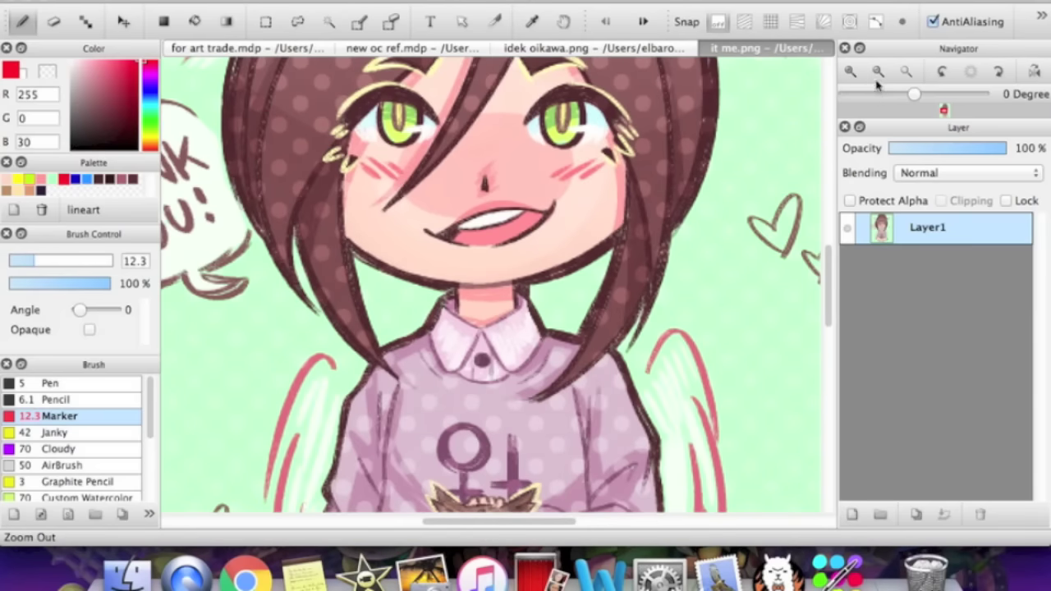
left_click(877, 71)
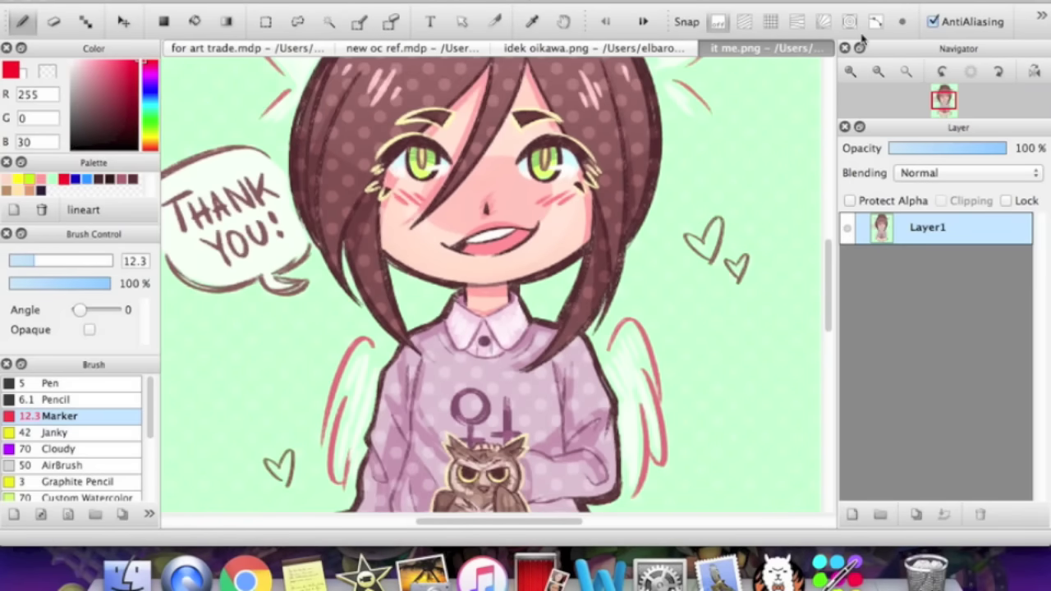
Step: Return to for art trade.mdp and choose the Pen brush at size 5 for the lineart
left_click(201, 49)
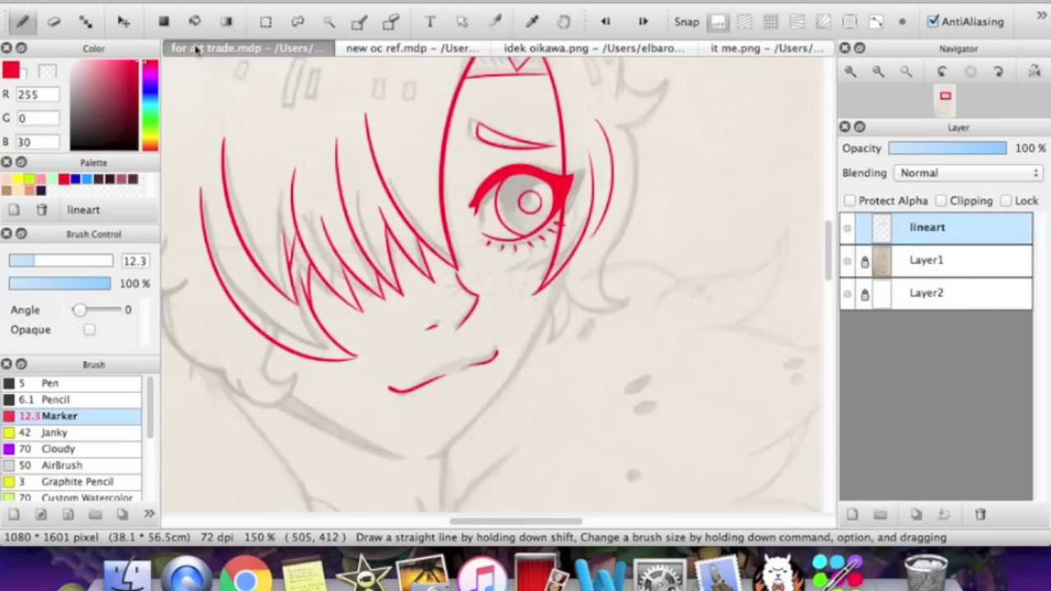
left_click(47, 383)
key("super+alt+0")
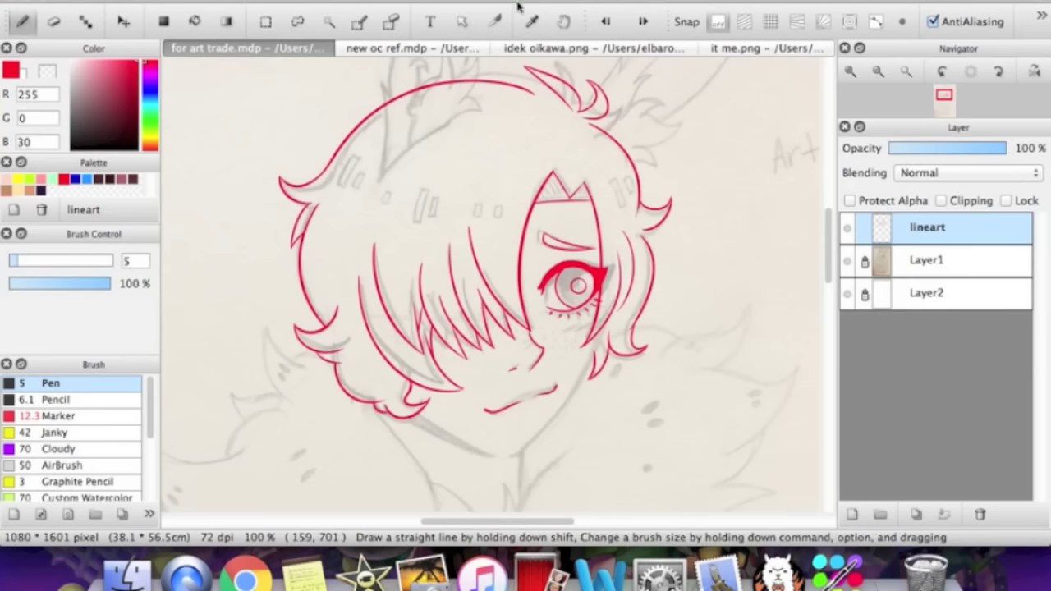
Step: Set the brush stroke Correction to 19
left_click(1040, 22)
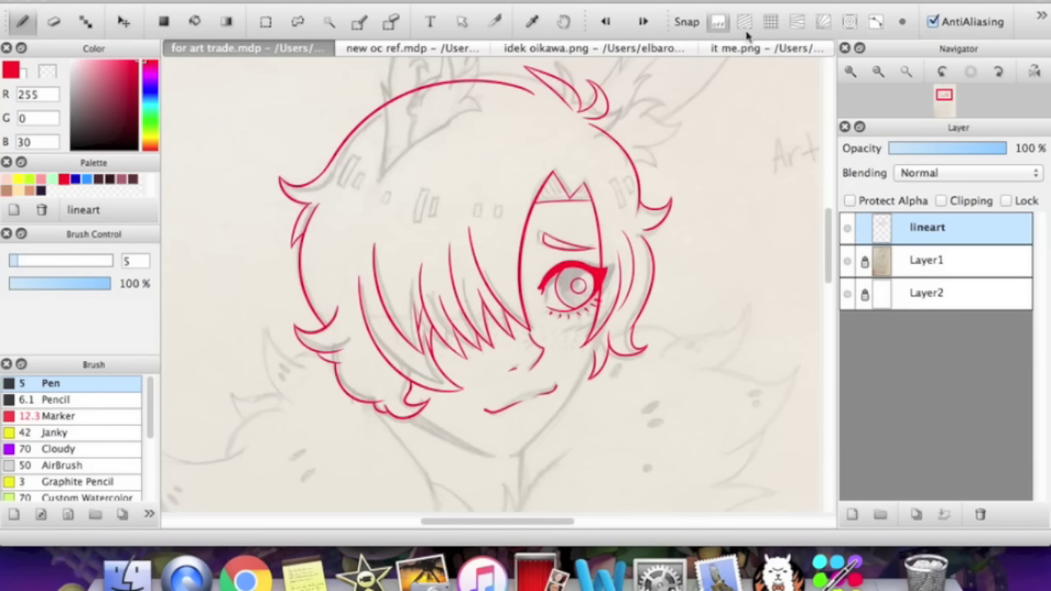
left_click(1041, 23)
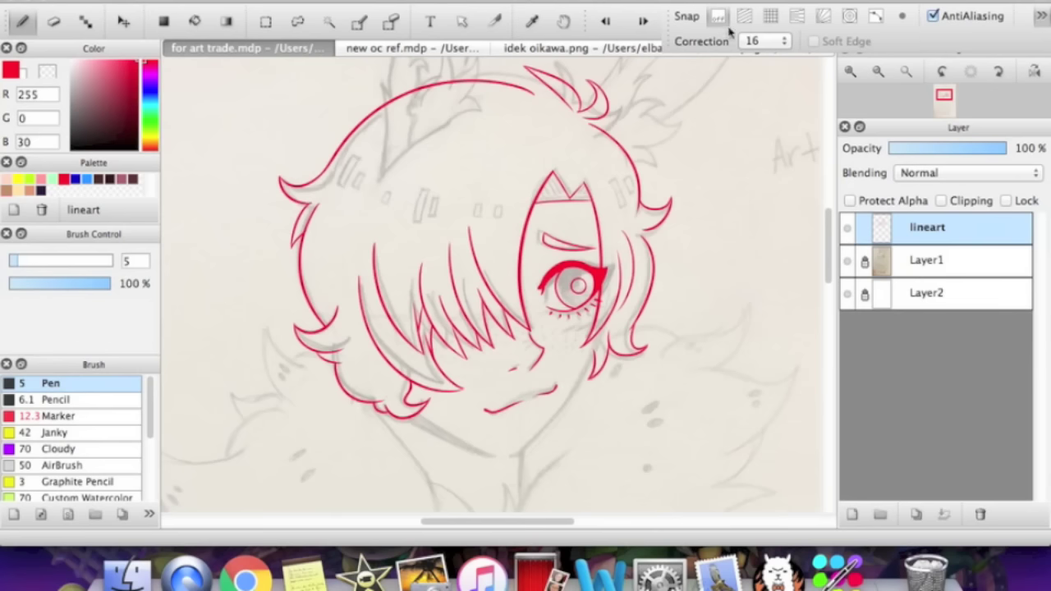
left_click(772, 42)
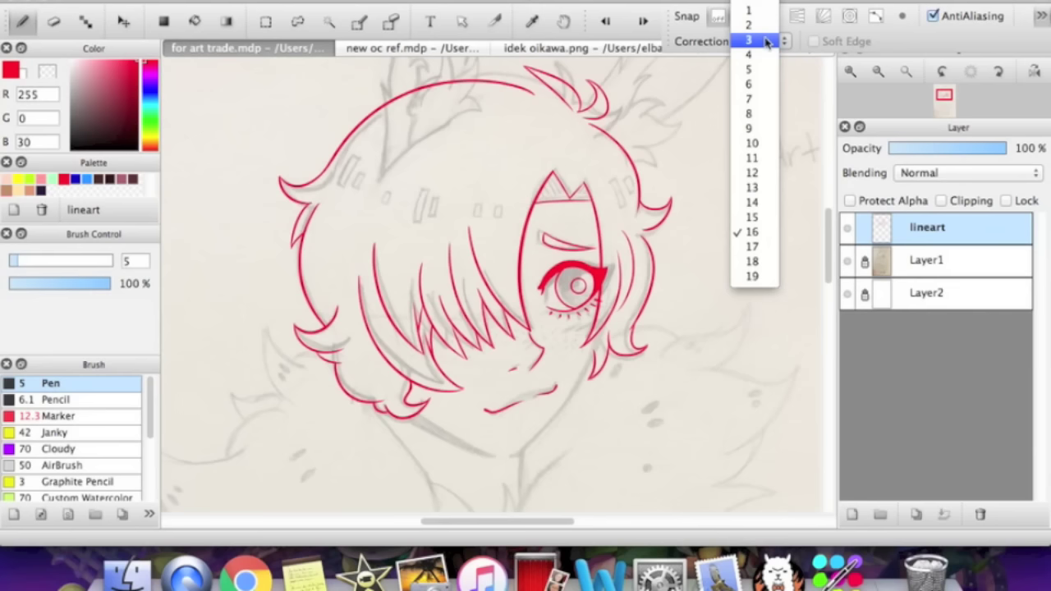
left_click(762, 277)
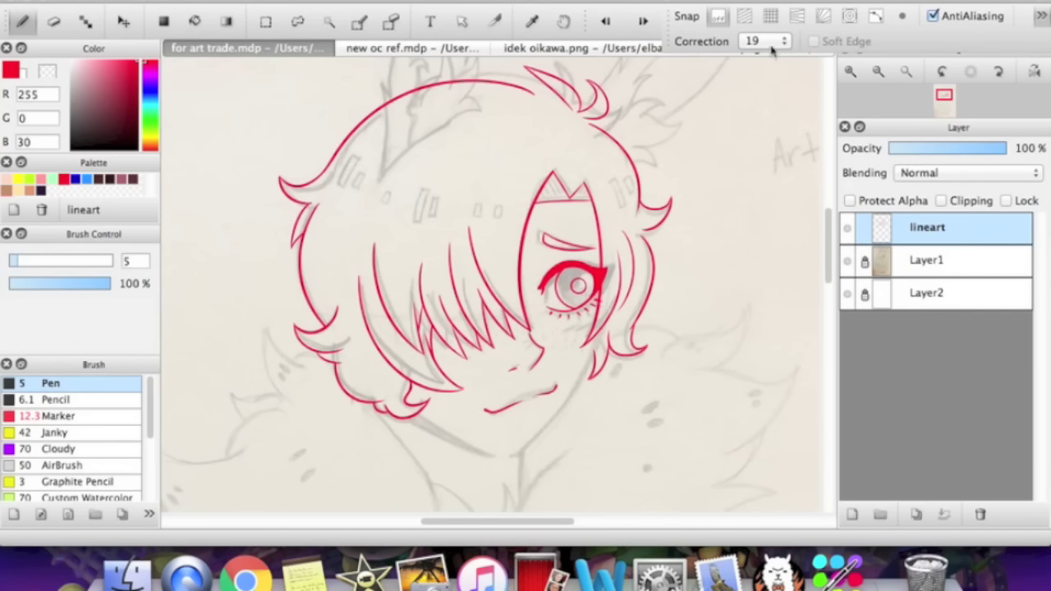
Step: Set the brush stroke Correction to 0 and add a new layer above lineart for test strokes
left_click(772, 43)
left_click(772, 8)
left_click_drag(494, 521, 433, 517)
left_click(851, 514)
left_click(850, 72)
Step: Try two long curved Pen strokes in the blank area beside the hair and undo both
left_click_drag(359, 85, 504, 430)
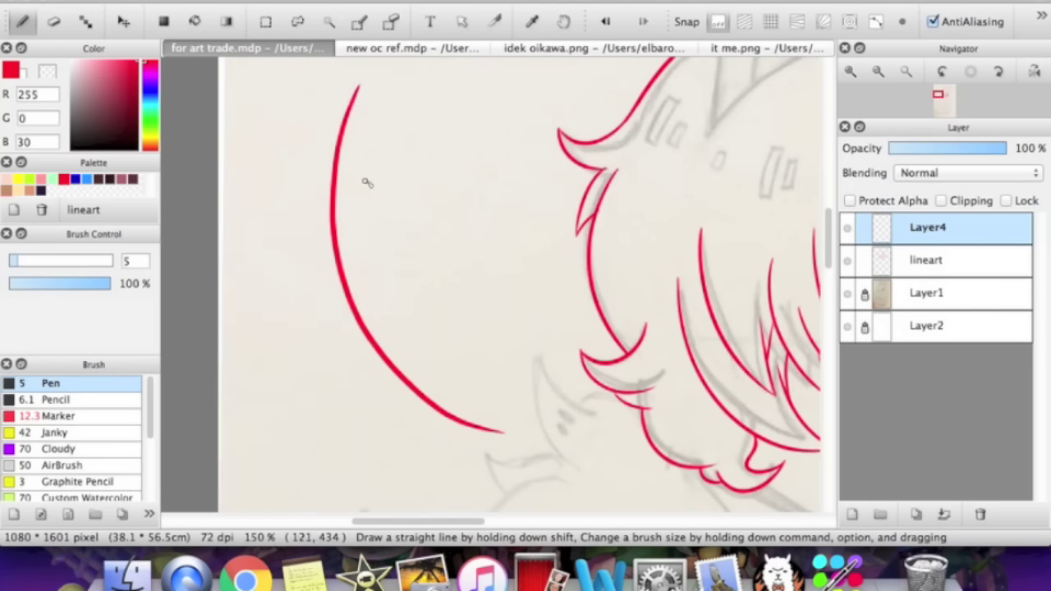
key("super+z")
mouse_move(376, 93)
left_mouse_down()
mouse_move(430, 289)
mouse_move(485, 317)
left_mouse_up()
key("super+z")
Step: Draw four long, roughly parallel curved Pen strokes in the blank area beside the hair on the new layer
mouse_move(338, 82)
left_mouse_down()
mouse_move(328, 147)
mouse_move(493, 360)
left_mouse_up()
left_click_drag(401, 92, 524, 331)
left_click_drag(438, 115, 544, 291)
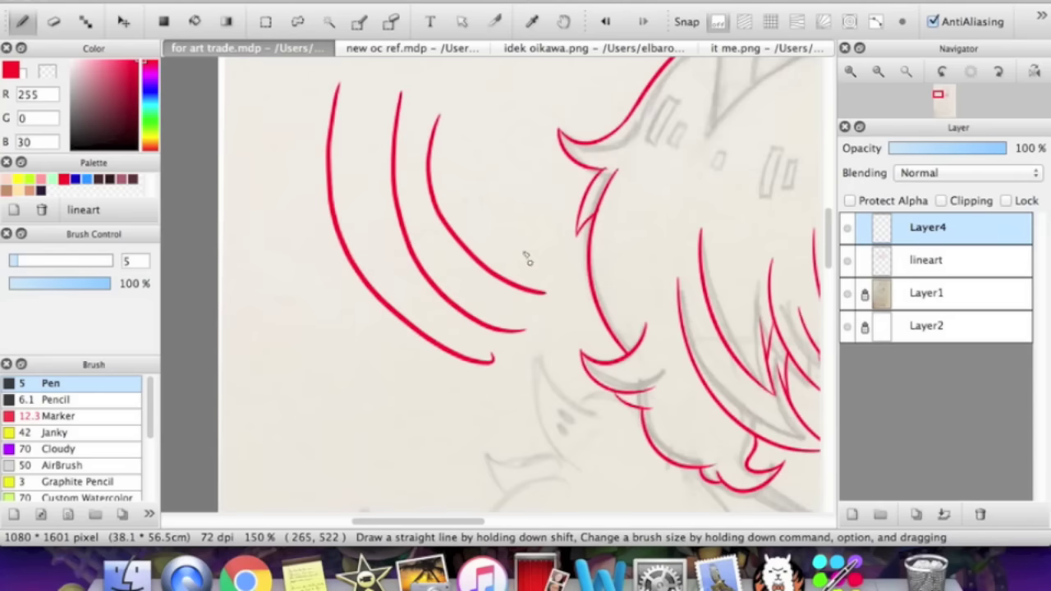
mouse_move(310, 104)
left_mouse_down()
mouse_move(380, 392)
mouse_move(456, 393)
left_mouse_up()
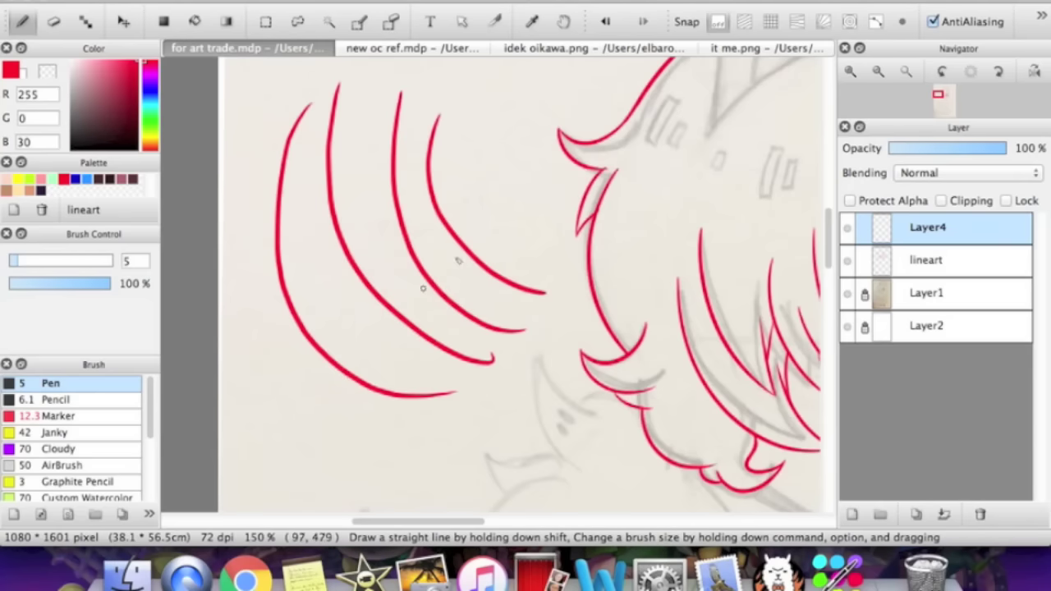
Step: Raise the brush stroke Correction back to 19
left_click(1042, 18)
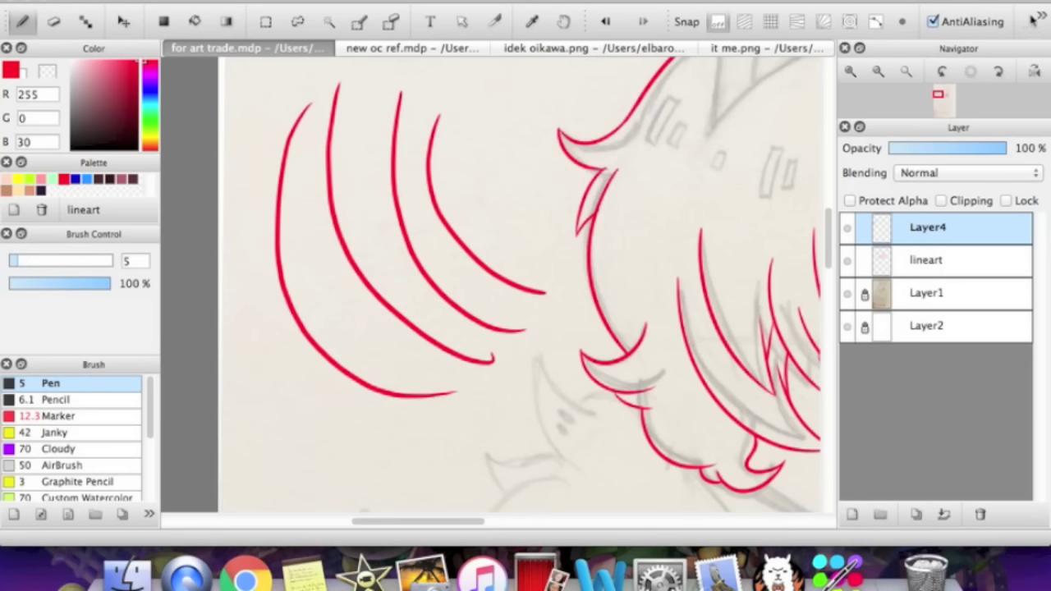
left_click(1041, 18)
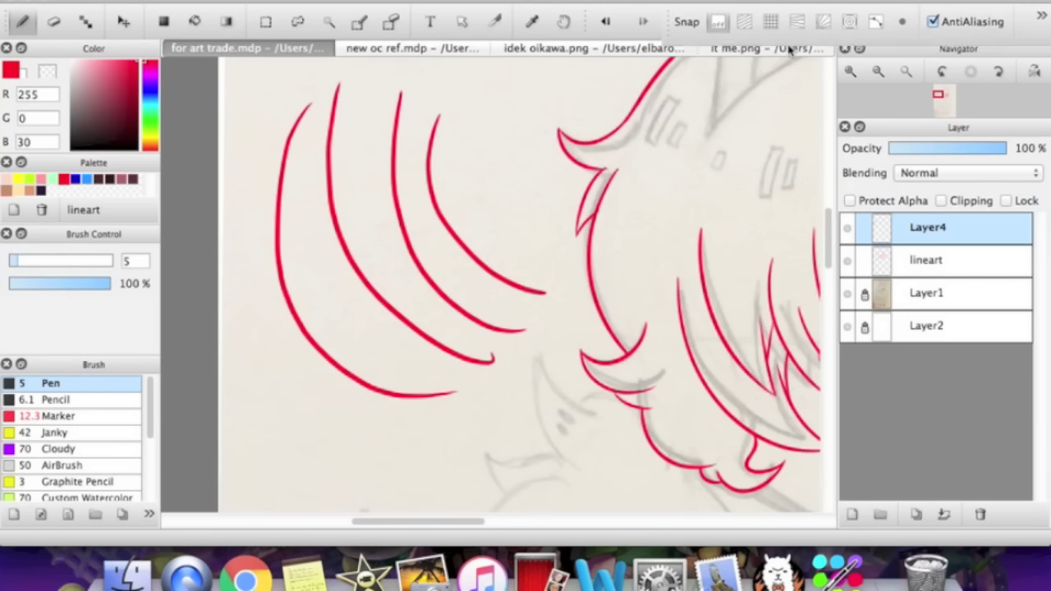
left_click(1041, 20)
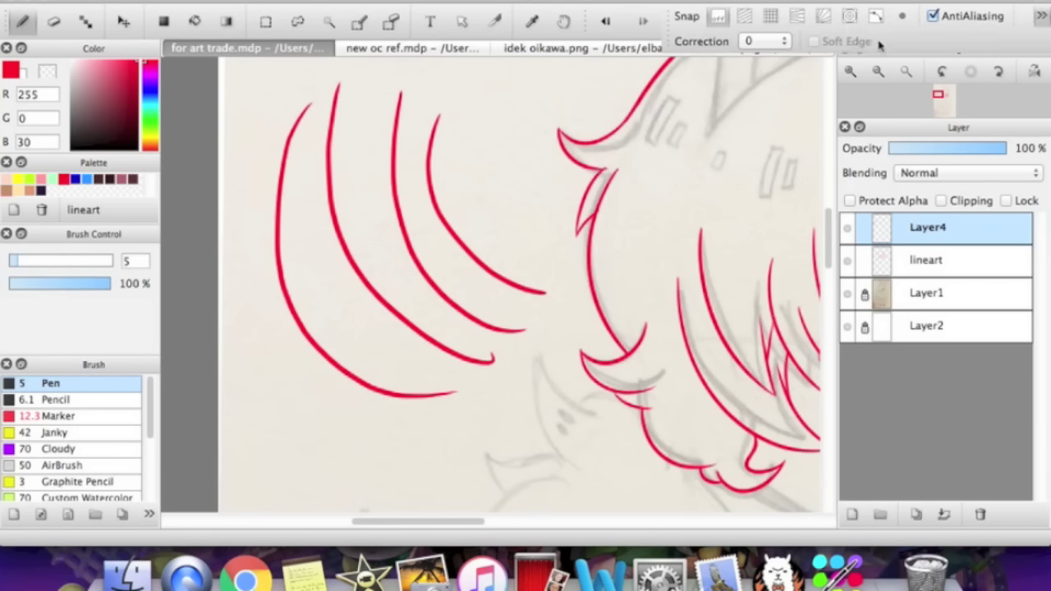
left_click(1041, 18)
left_click(763, 41)
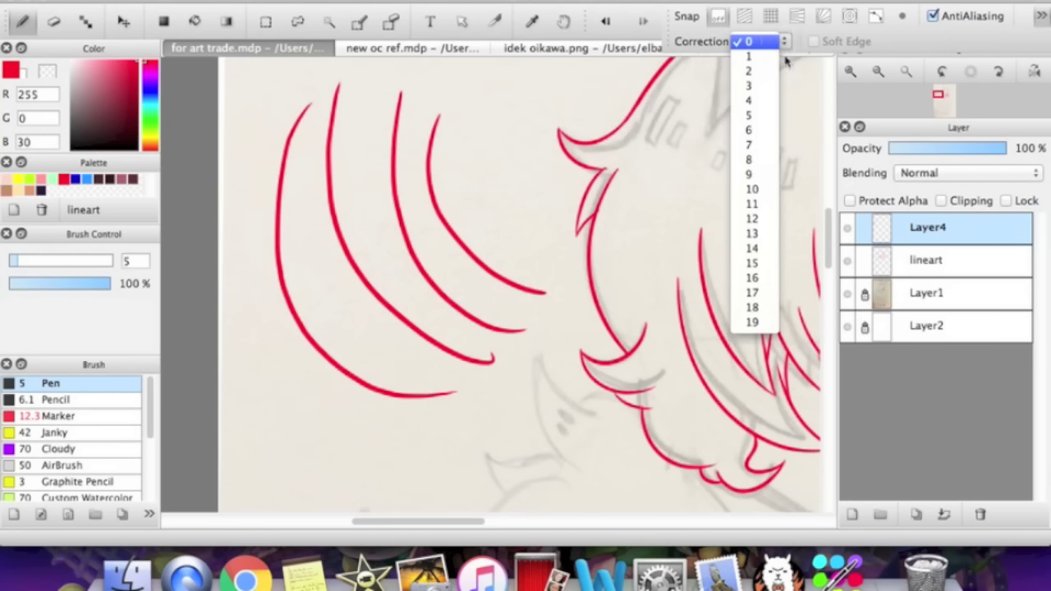
left_click(755, 323)
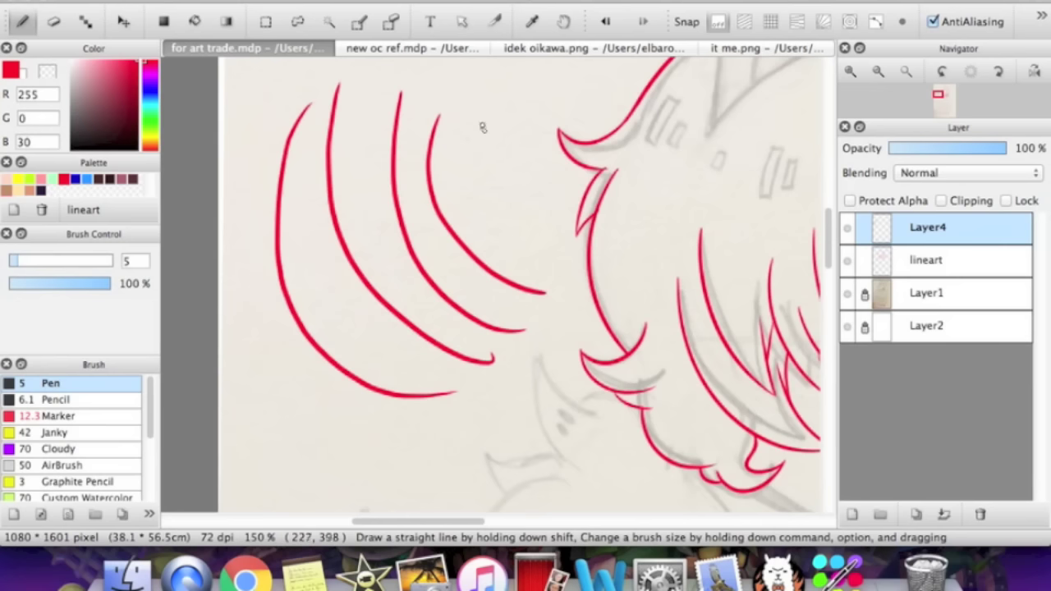
Step: Draw a fifth long curved Pen stroke beside the hair after undoing a first attempt
left_click_drag(486, 75, 591, 294)
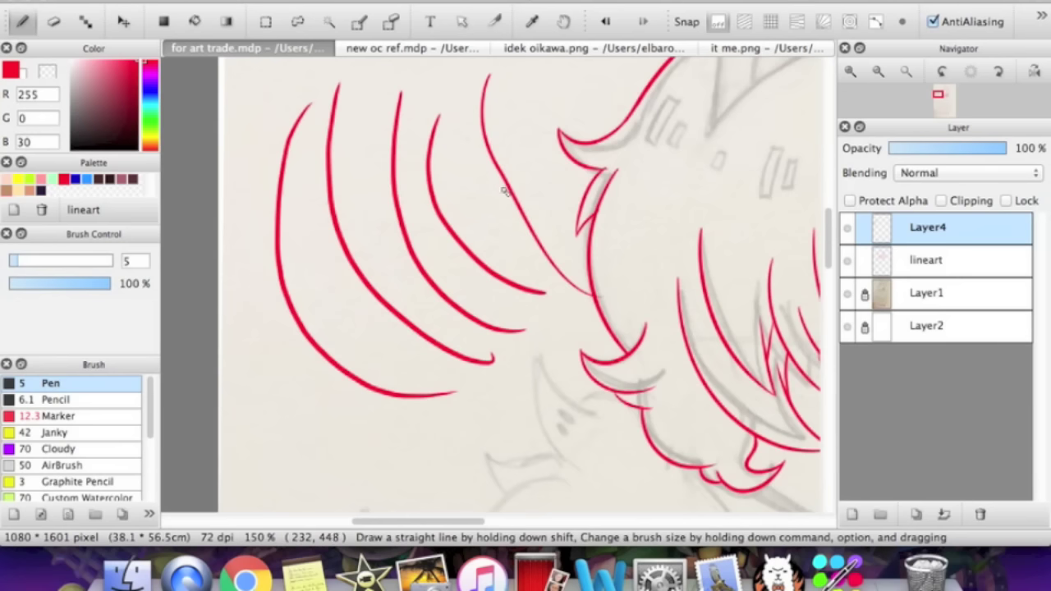
key("super+z")
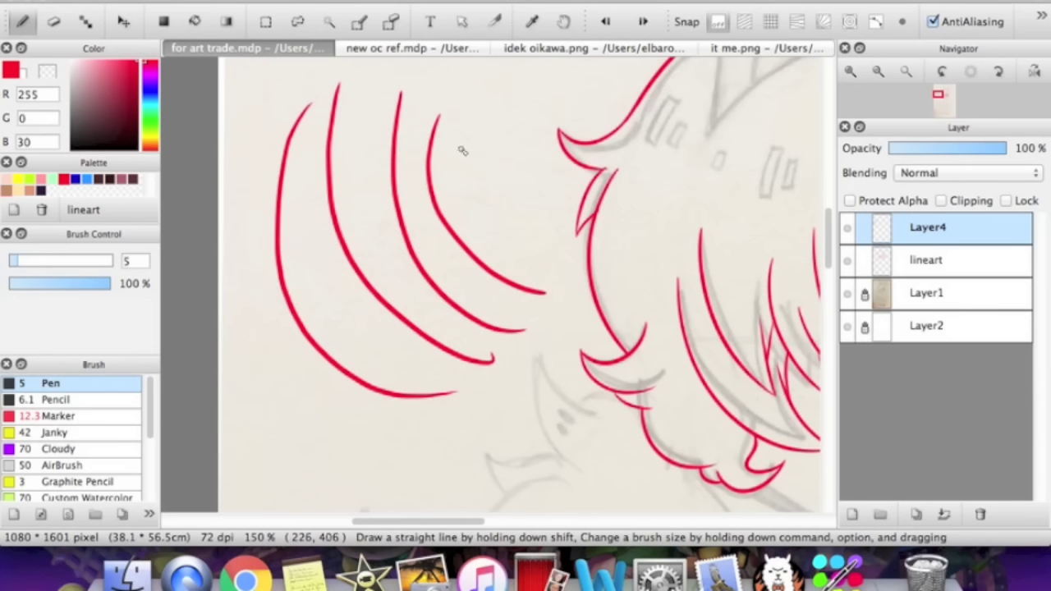
mouse_move(497, 77)
left_mouse_down()
mouse_move(473, 241)
mouse_move(562, 279)
left_mouse_up()
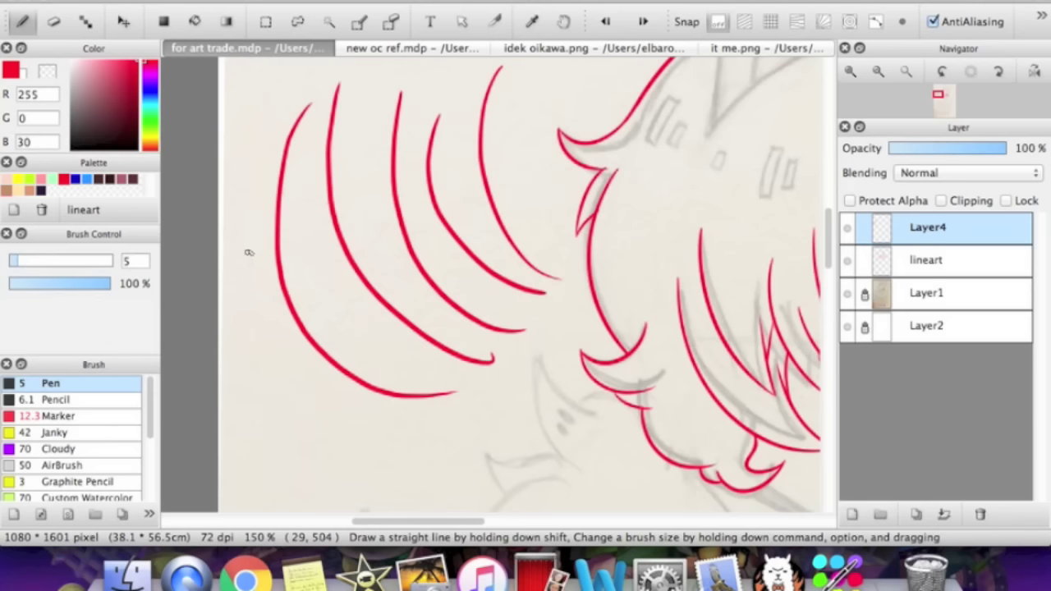
Step: Hide the Layer1 sketch and examine the curved test strokes beside the head lineart
left_click(847, 293)
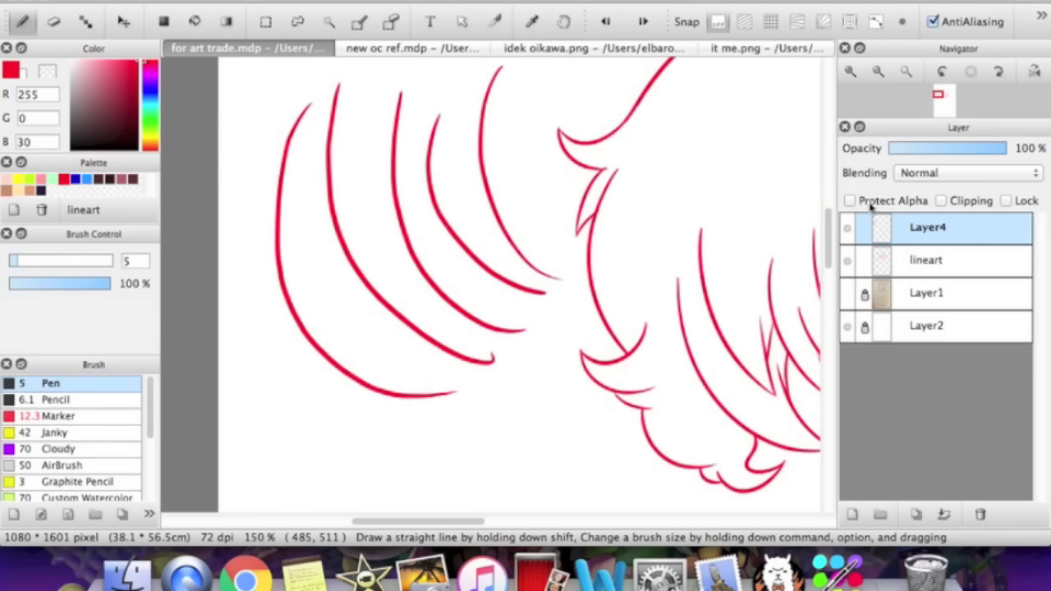
left_click(905, 71)
left_click(850, 72)
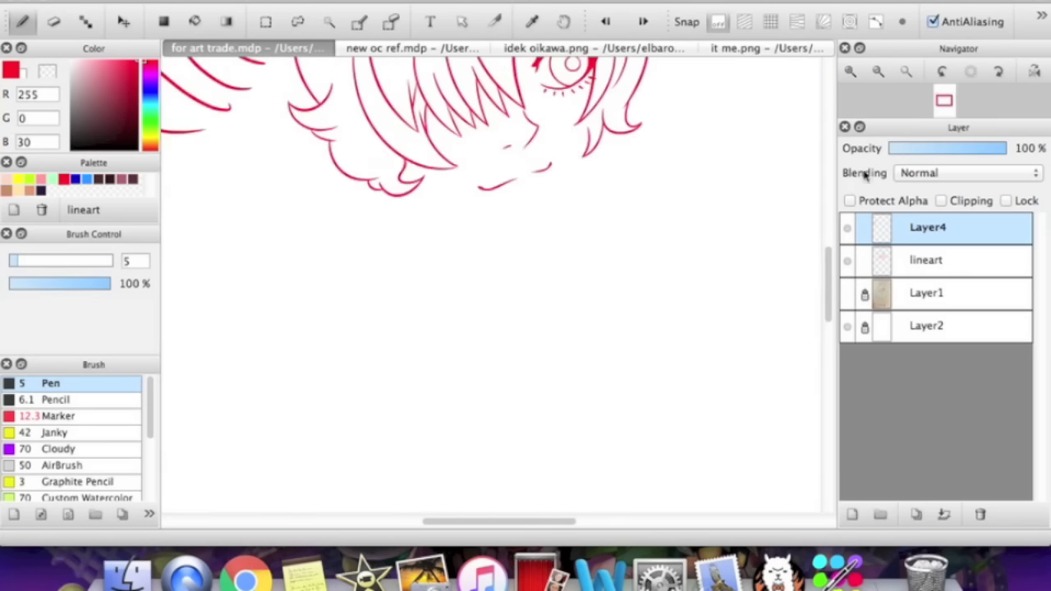
left_click_drag(825, 274, 825, 238)
mouse_move(563, 519)
left_mouse_down()
mouse_move(527, 520)
mouse_move(532, 508)
left_mouse_up()
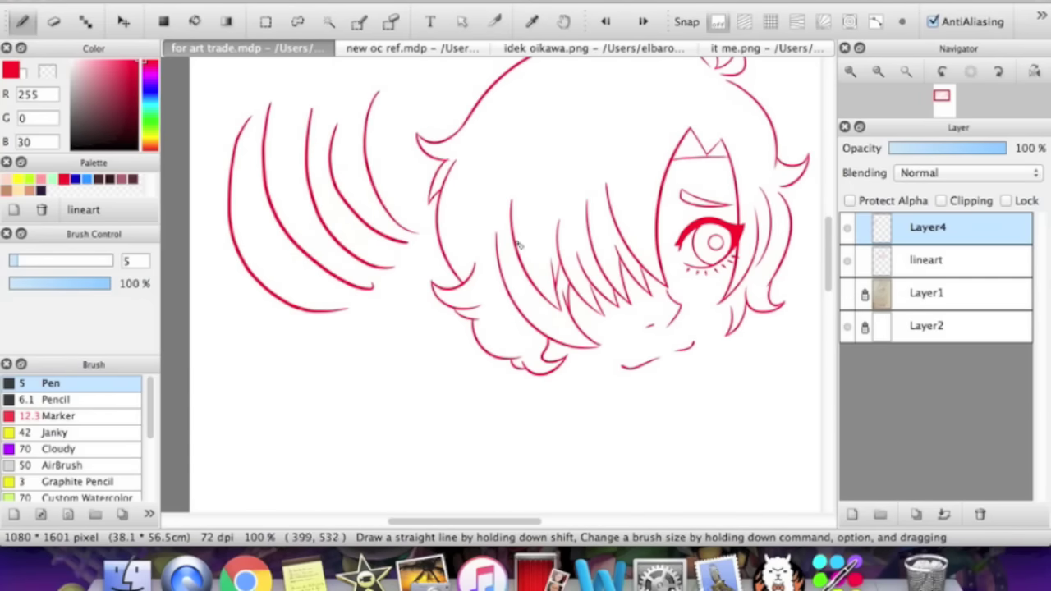
Step: Open the brush stroke Correction setting
left_click(1038, 17)
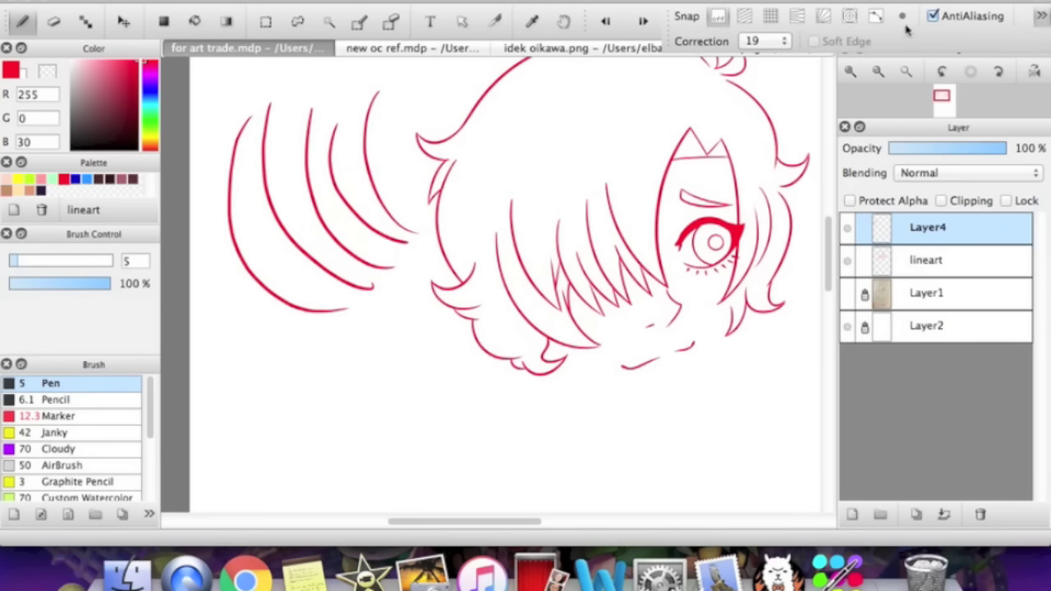
left_click(782, 40)
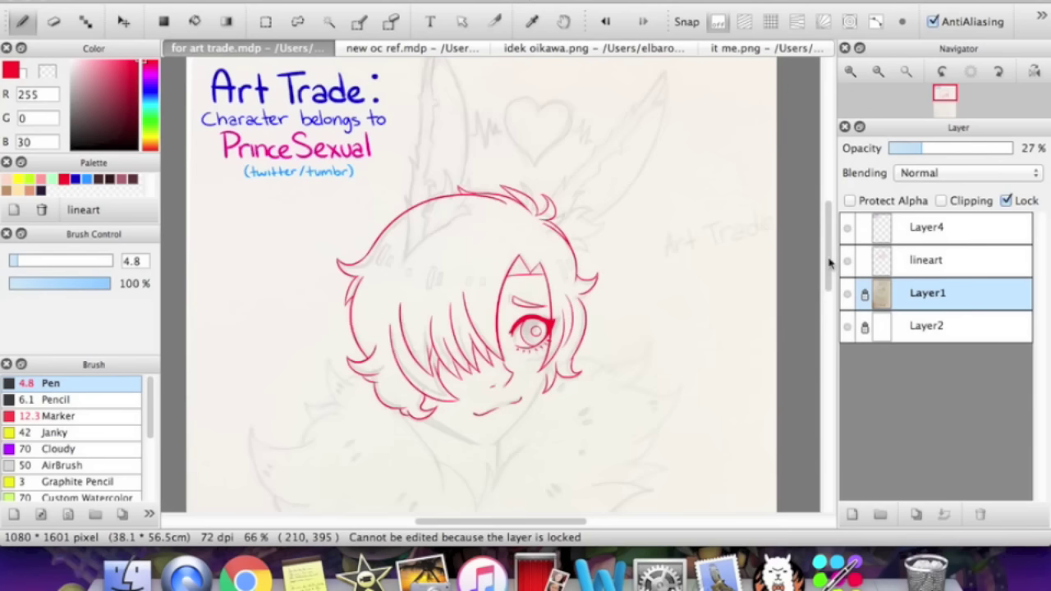
Step: Add a new layer directly above the lineart layer
left_click(950, 271)
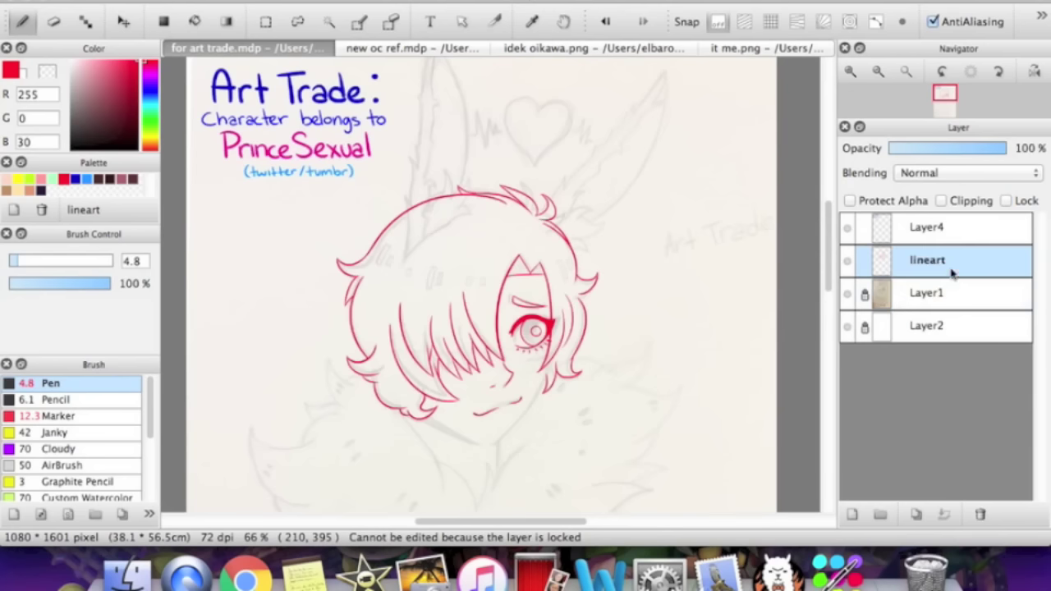
left_click(854, 514)
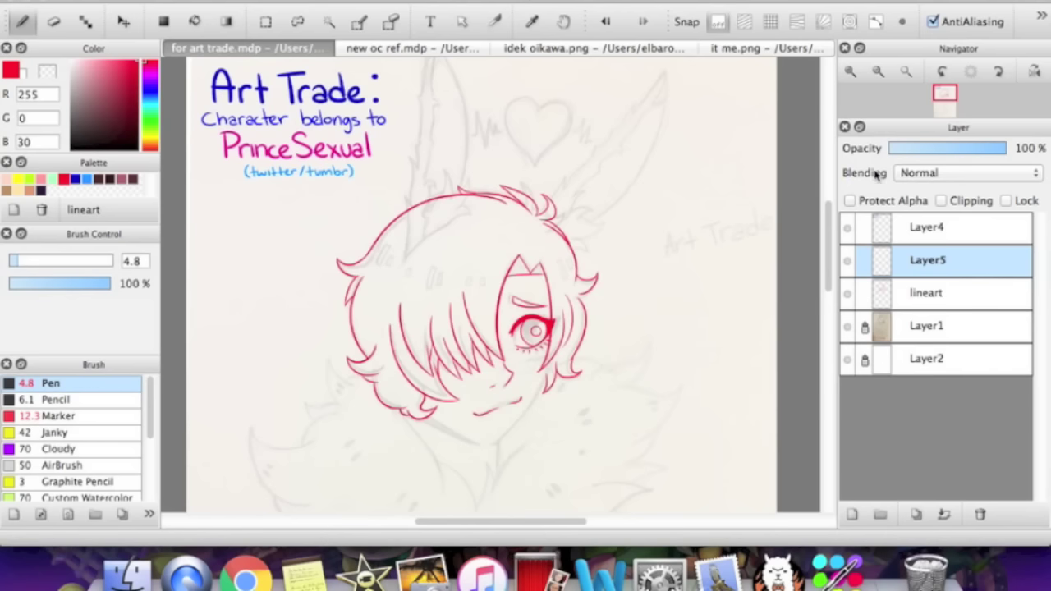
Step: Try Pen strokes over the left ear sketch, tracing the outer edge, a small inner curl and the ear's base
left_click(849, 71)
scroll(827, 205, "up", 2)
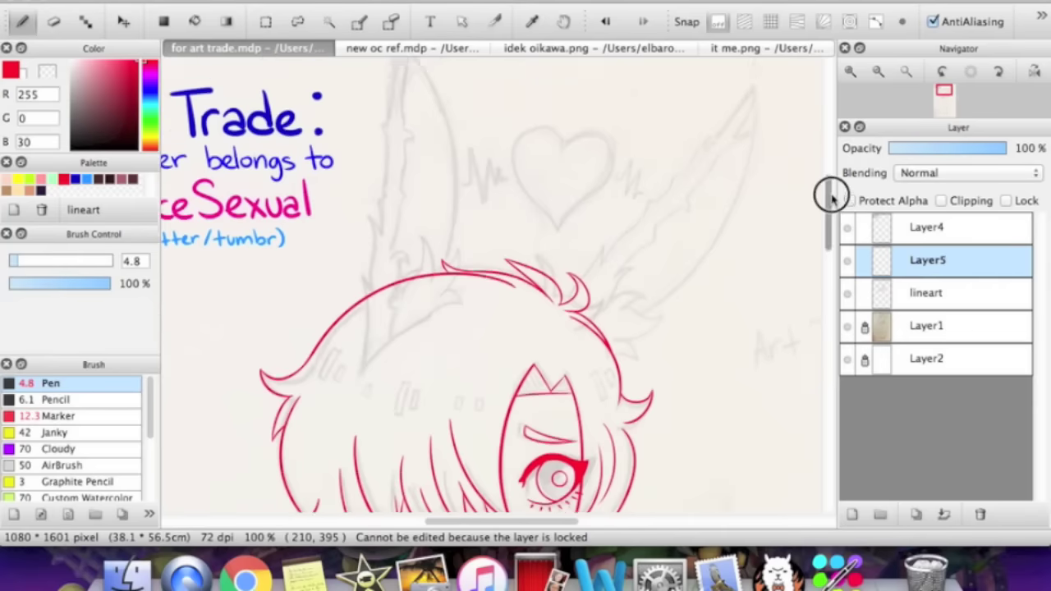
scroll(831, 194, "up", 2)
left_click_drag(526, 520, 492, 513)
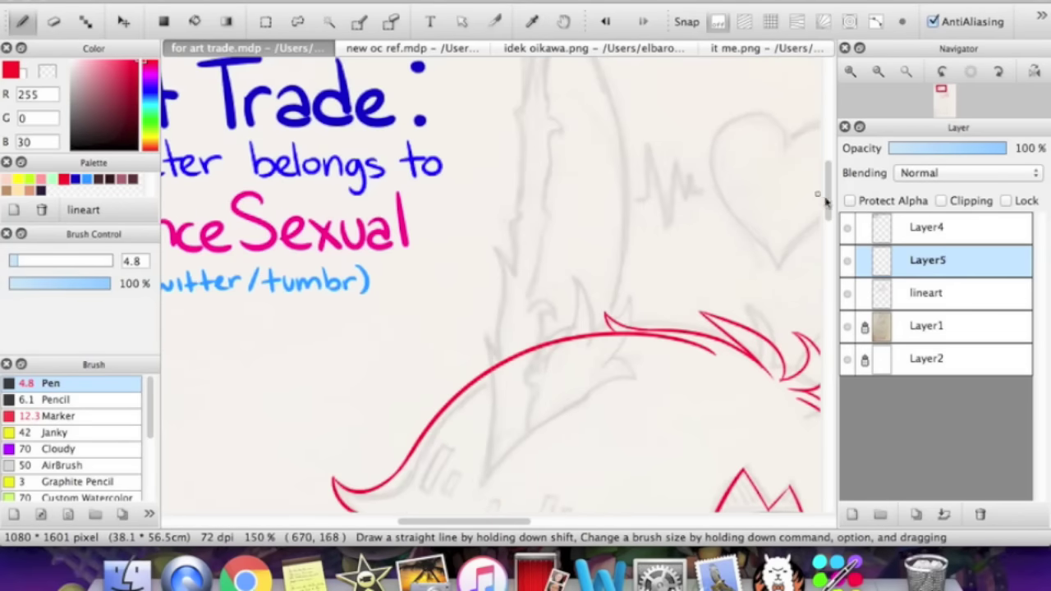
scroll(825, 206, "down", 3)
key("super+plus")
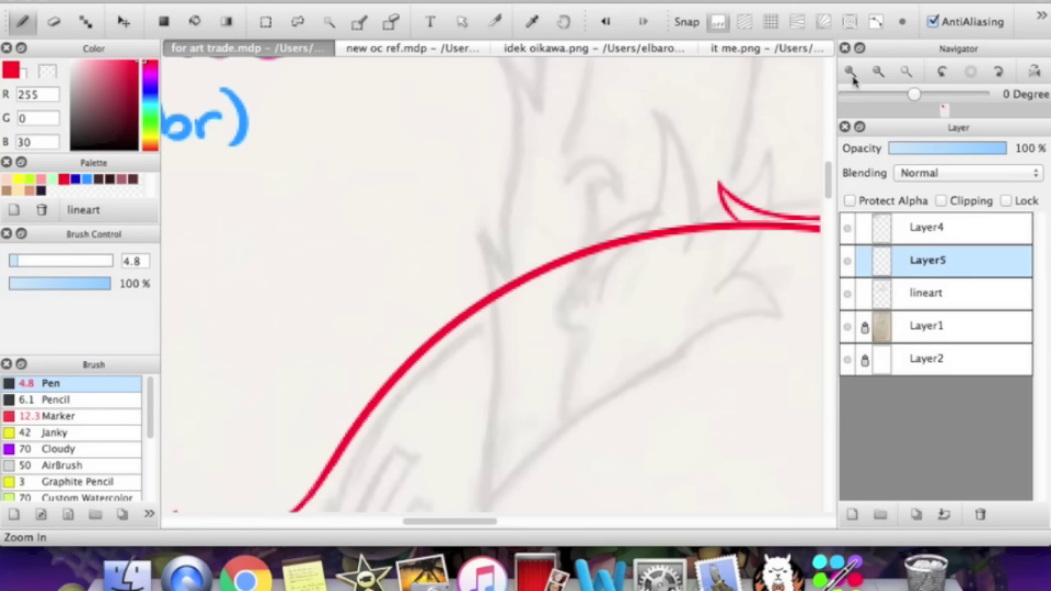
scroll(826, 178, "up", 3)
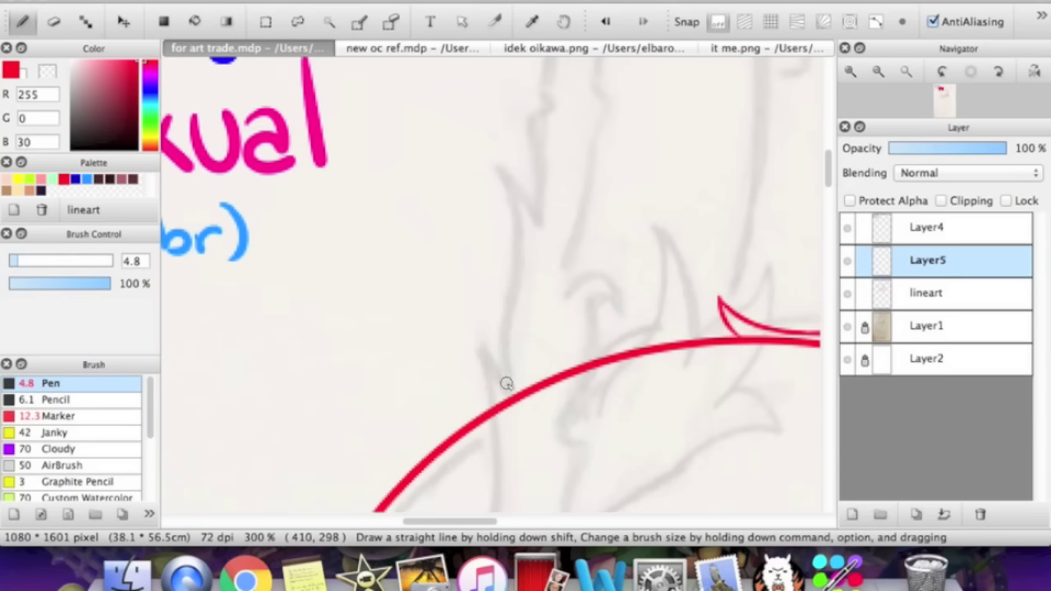
mouse_move(510, 393)
left_mouse_down()
mouse_move(520, 216)
mouse_move(505, 169)
mouse_move(541, 221)
left_mouse_up()
mouse_move(560, 295)
left_mouse_down()
mouse_move(623, 308)
mouse_move(615, 275)
mouse_move(628, 312)
left_mouse_up()
key("super+z")
left_click_drag(826, 168, 828, 189)
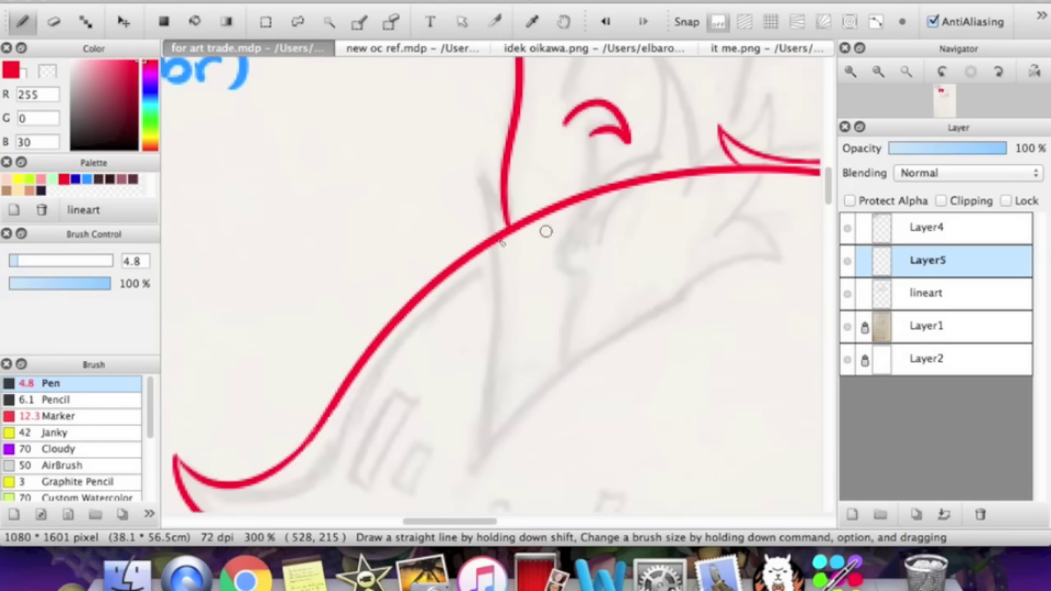
mouse_move(493, 210)
left_mouse_down()
mouse_move(477, 171)
mouse_move(498, 335)
mouse_move(486, 428)
left_mouse_up()
key("super+minus")
key("super+minus")
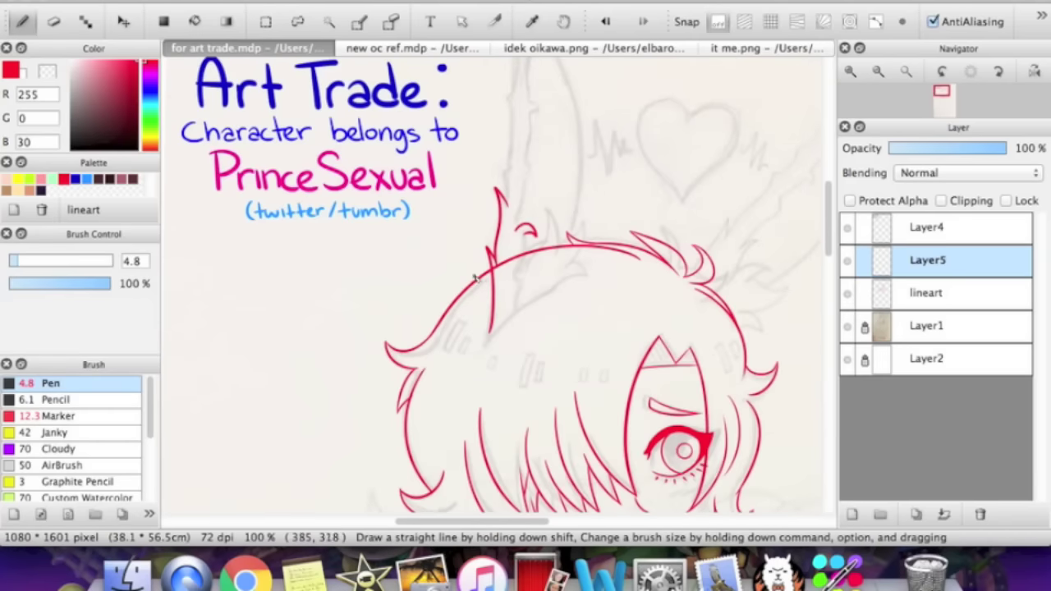
Step: Undo the last Pen strokes at the base of the left ear
mouse_move(831, 210)
left_mouse_down()
mouse_move(826, 192)
mouse_move(828, 217)
left_mouse_up()
left_click(850, 74)
scroll(826, 202, "up", 5)
scroll(825, 203, "down", 2)
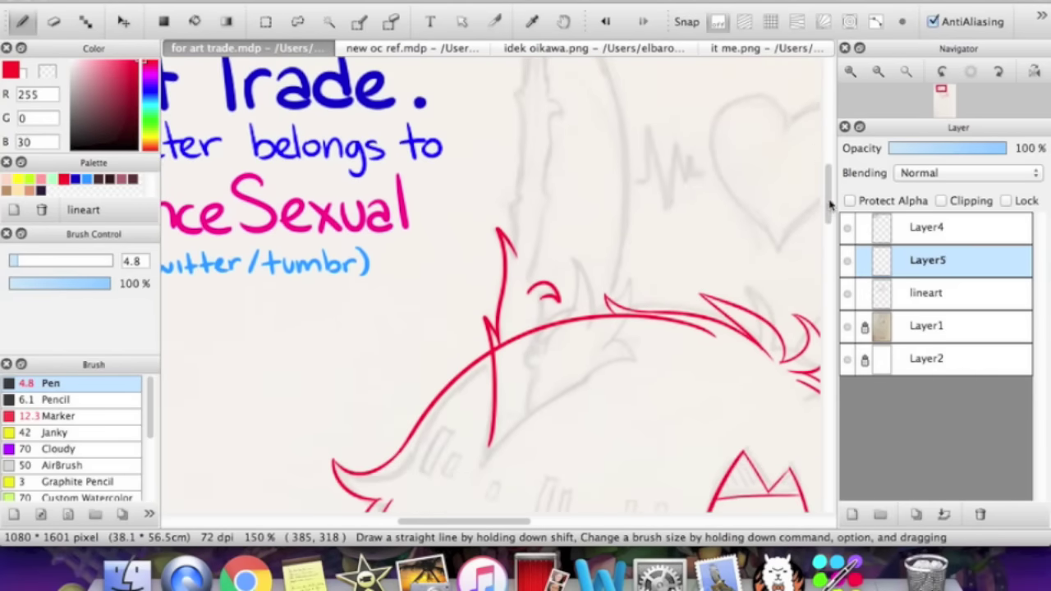
left_click_drag(517, 522, 488, 514)
key("super+z")
key("super+z")
key("super+z")
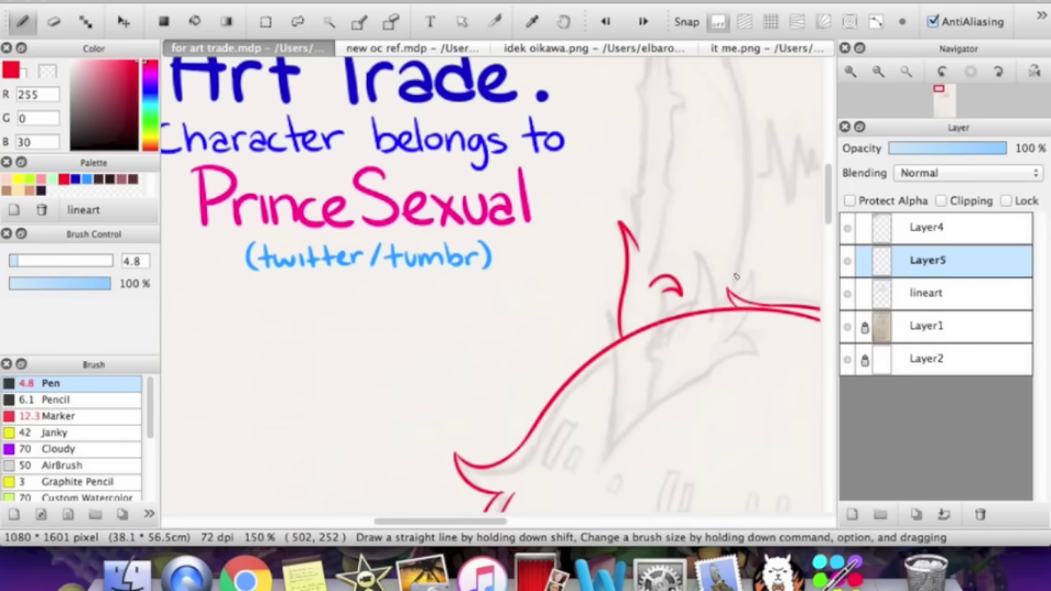
Step: Try several Pen strokes along the left ear's outer edge and one curve above the hair outline, undoing them
left_click_drag(614, 179, 609, 340)
key("super+z")
left_click_drag(611, 160, 608, 341)
key("super+z")
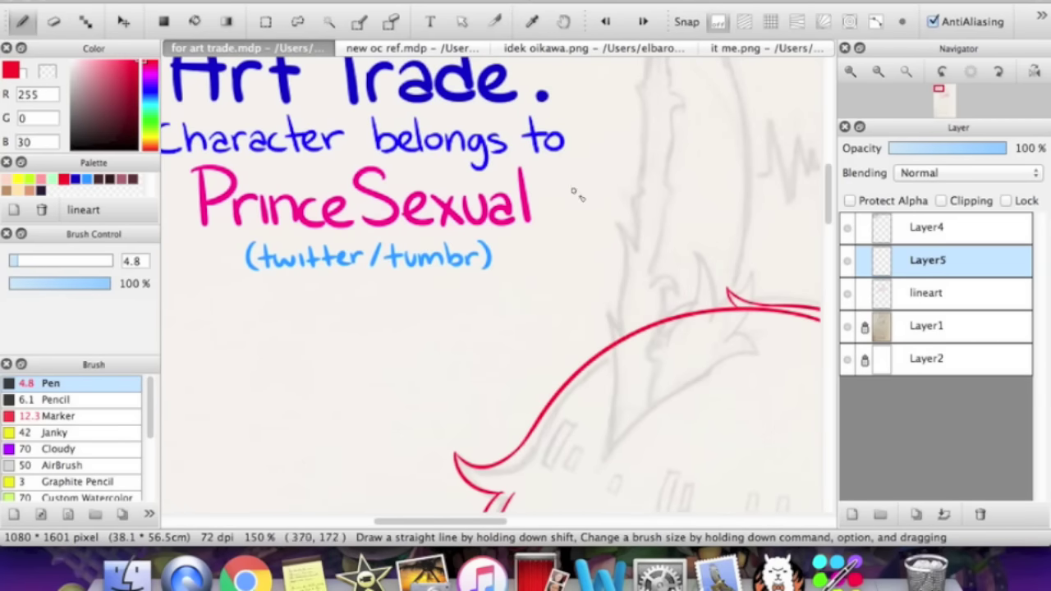
left_click_drag(615, 193, 606, 327)
key("super+z")
mouse_move(517, 404)
left_mouse_down()
mouse_move(662, 256)
mouse_move(514, 414)
mouse_move(526, 352)
mouse_move(639, 273)
left_mouse_up()
key("super+z")
key("super+z")
key("super+z")
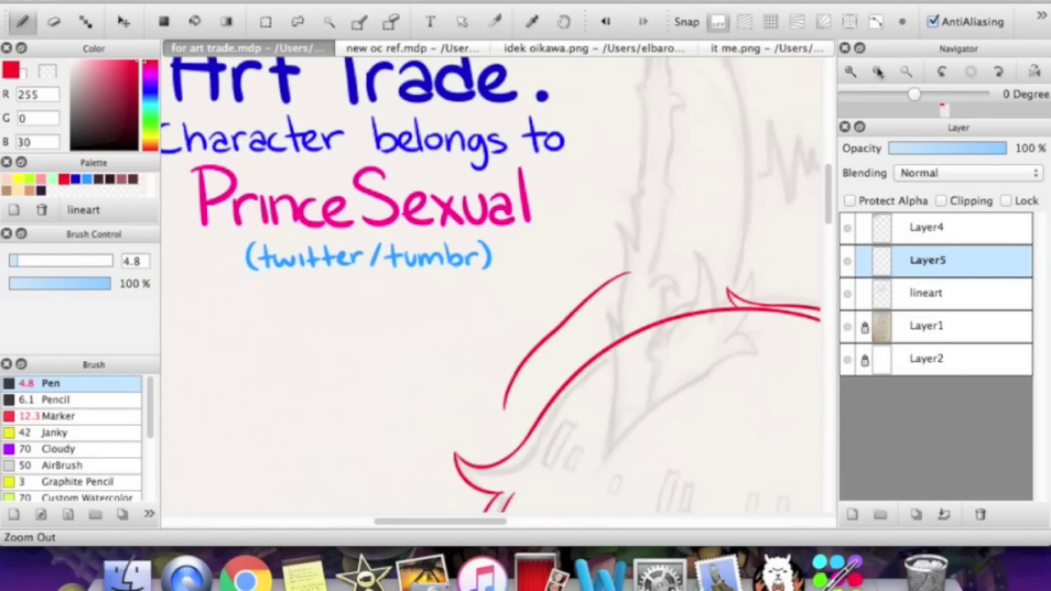
Step: Examine the whole head lineart with and without the sketch behind it
left_click(878, 71)
left_click_drag(946, 108, 943, 97)
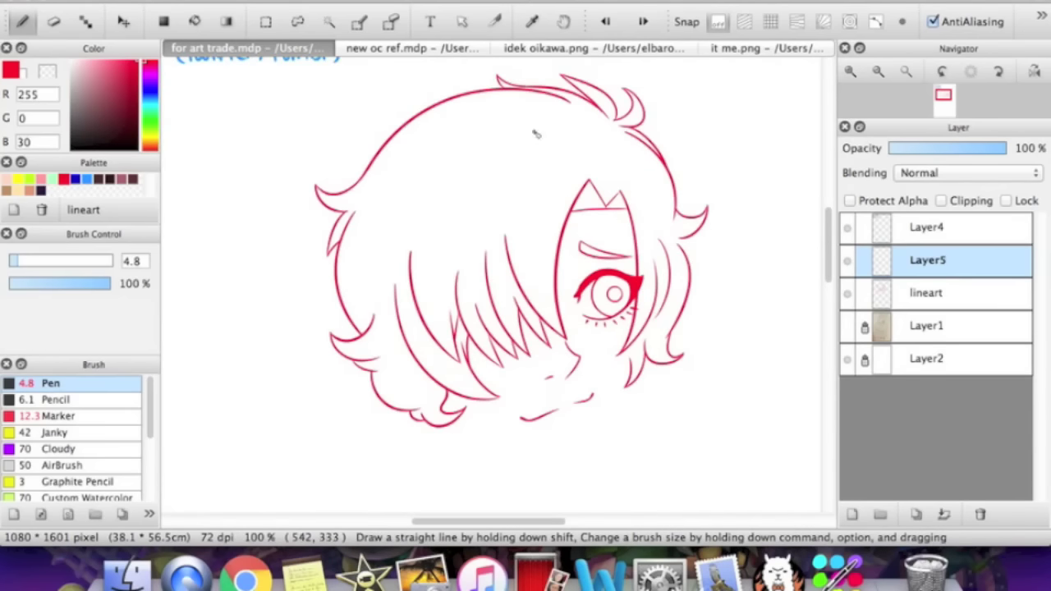
left_click(877, 71)
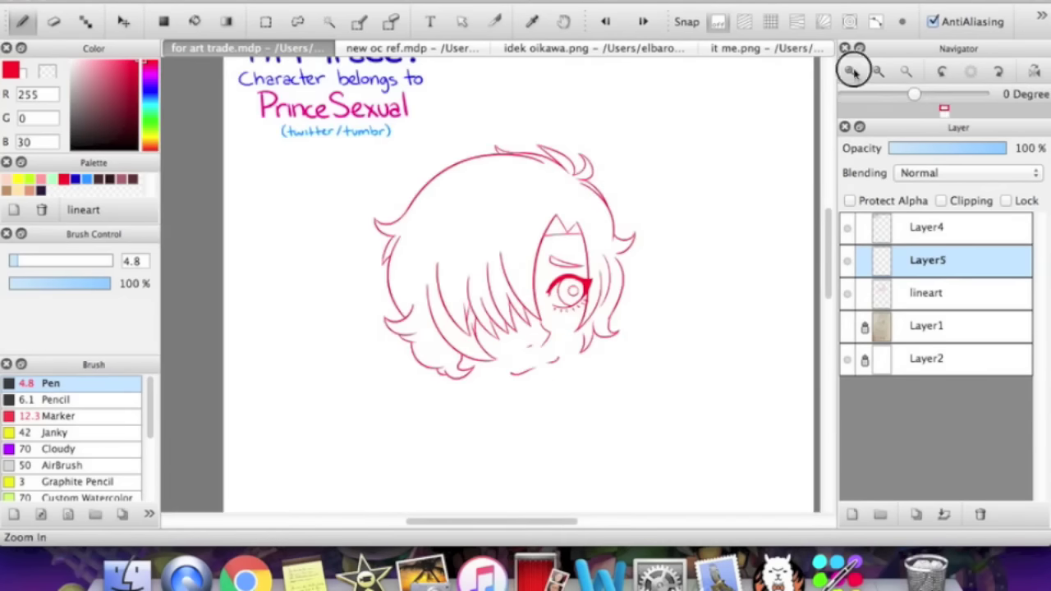
left_click(850, 71)
left_click_drag(825, 227, 828, 195)
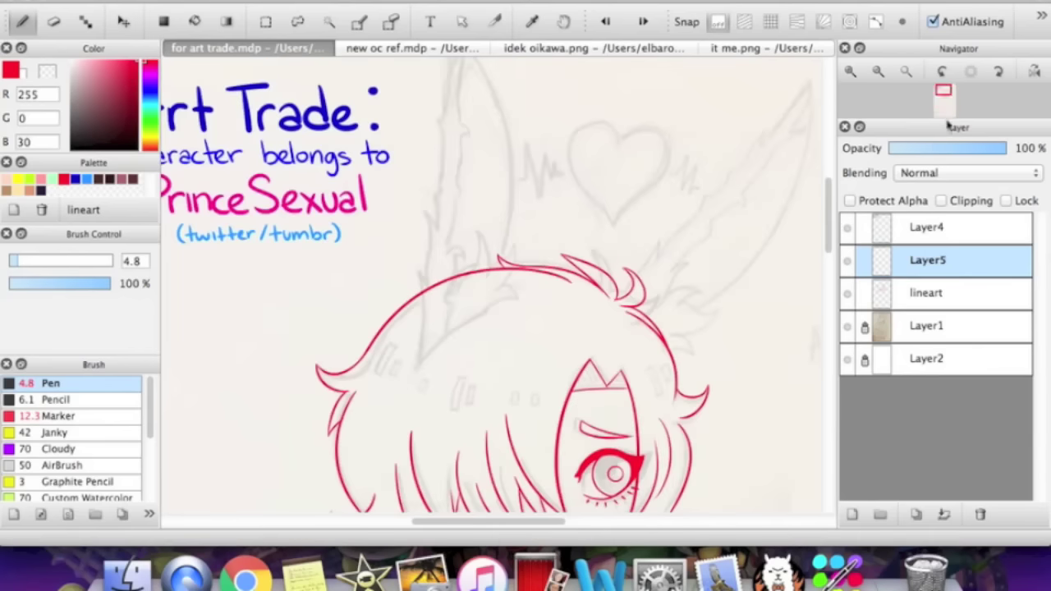
left_click(877, 71)
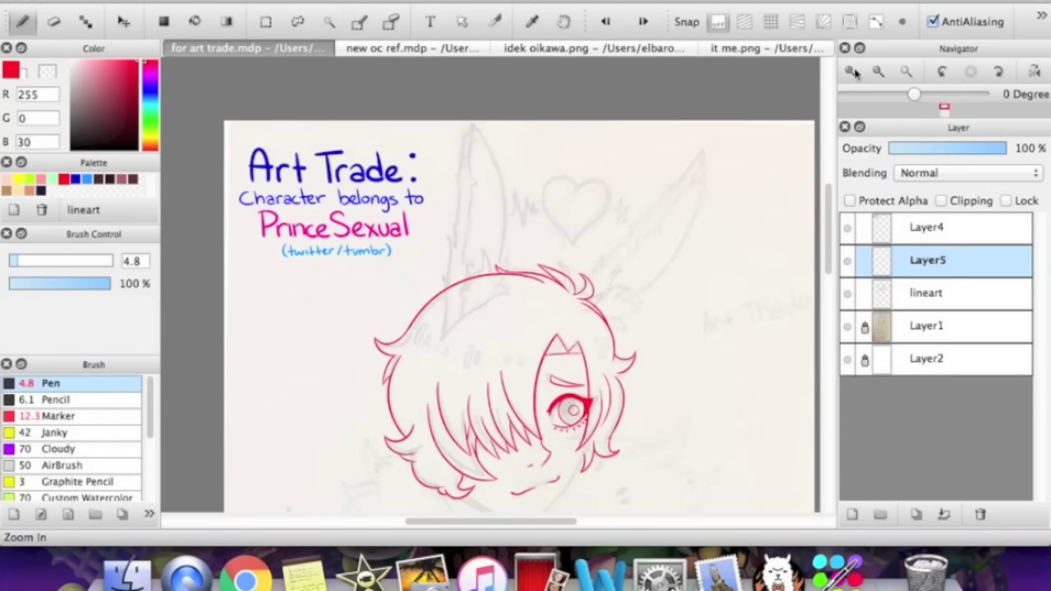
Step: Try three separate Pen strokes down the left ear sketch, undoing each one
left_click(849, 71)
left_click_drag(825, 175, 826, 154)
left_click_drag(419, 146, 404, 253)
key("super+z")
left_click_drag(420, 146, 412, 266)
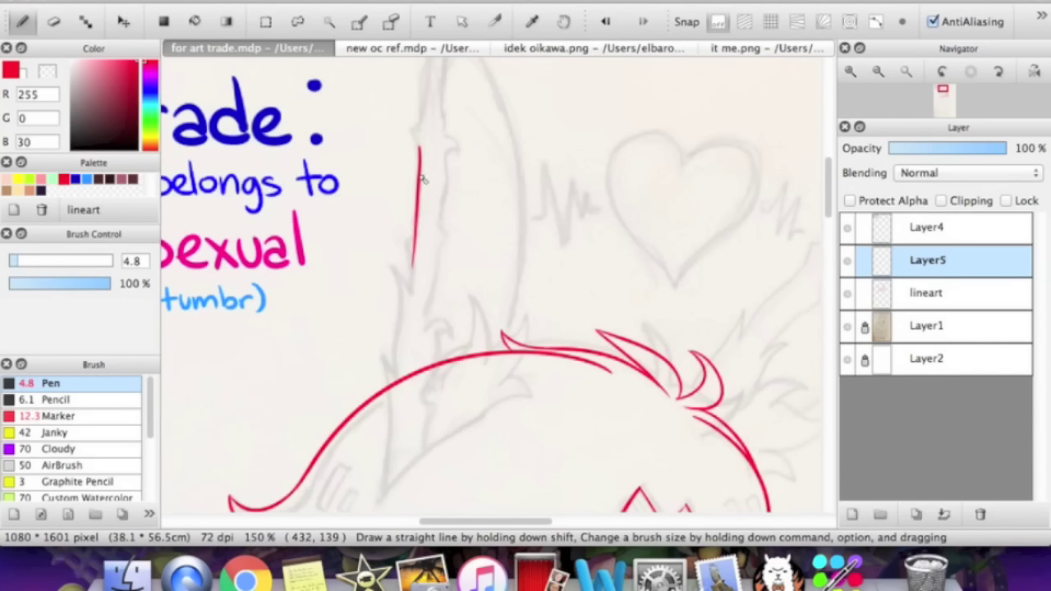
key("super+z")
left_click_drag(441, 153, 423, 299)
key("super+z")
left_click(168, 1)
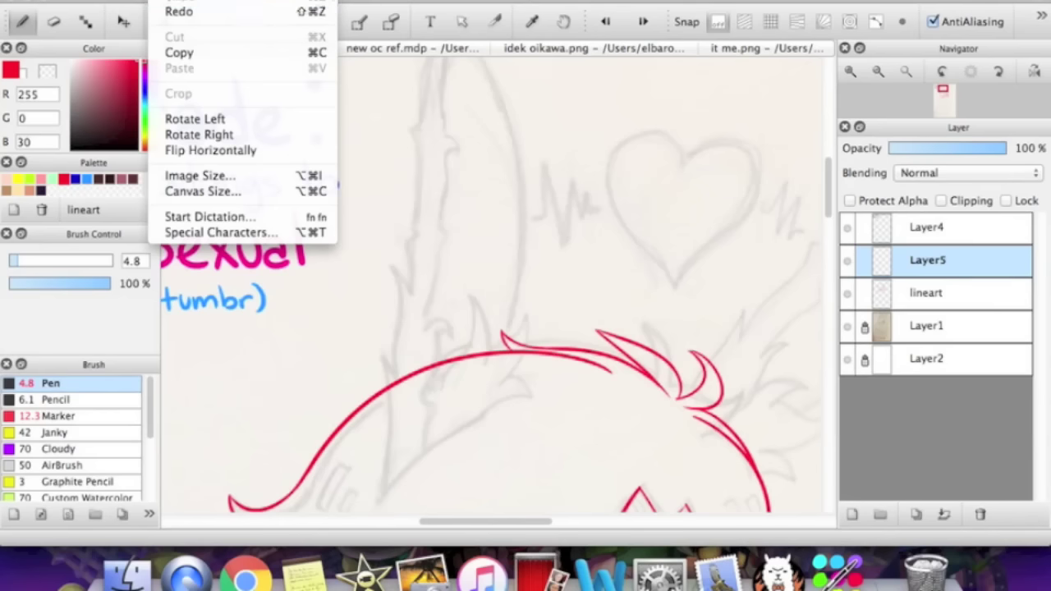
mouse_move(353, 1)
left_click(944, 433)
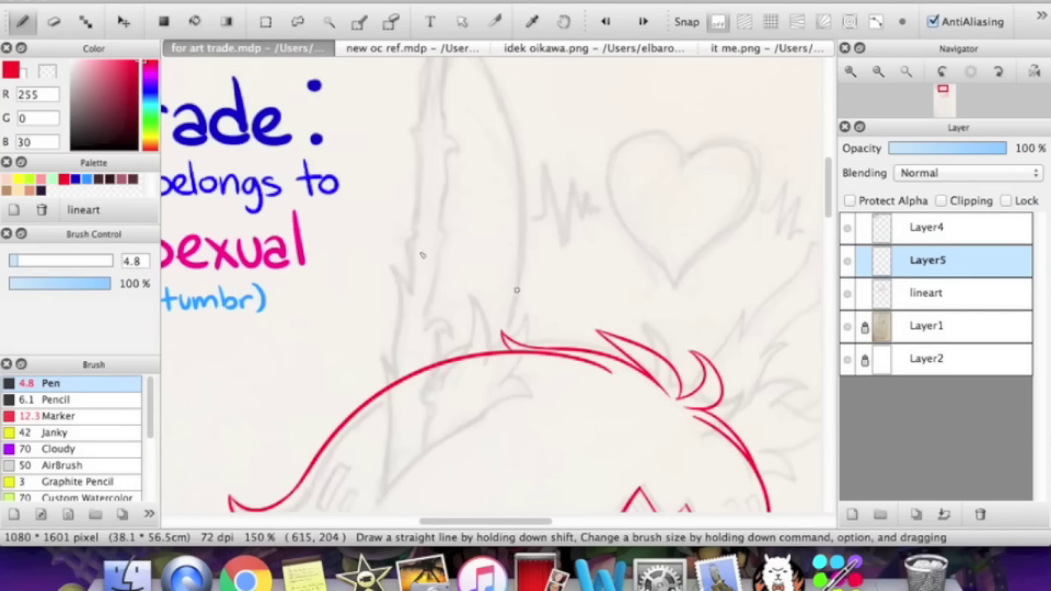
Step: Try short upward Pen strokes along the left ear's outer edge and undo them
left_click(417, 145)
left_click_drag(406, 273, 417, 146)
key("super+z")
mouse_move(417, 206)
left_mouse_down()
mouse_move(410, 246)
mouse_move(419, 144)
left_mouse_up()
key("super+z")
key("super+z")
Step: Draw one long, nearly straight Pen stroke upward along the left ear's outer edge
left_click_drag(408, 320, 418, 144)
scroll(640, 230, "left", 4)
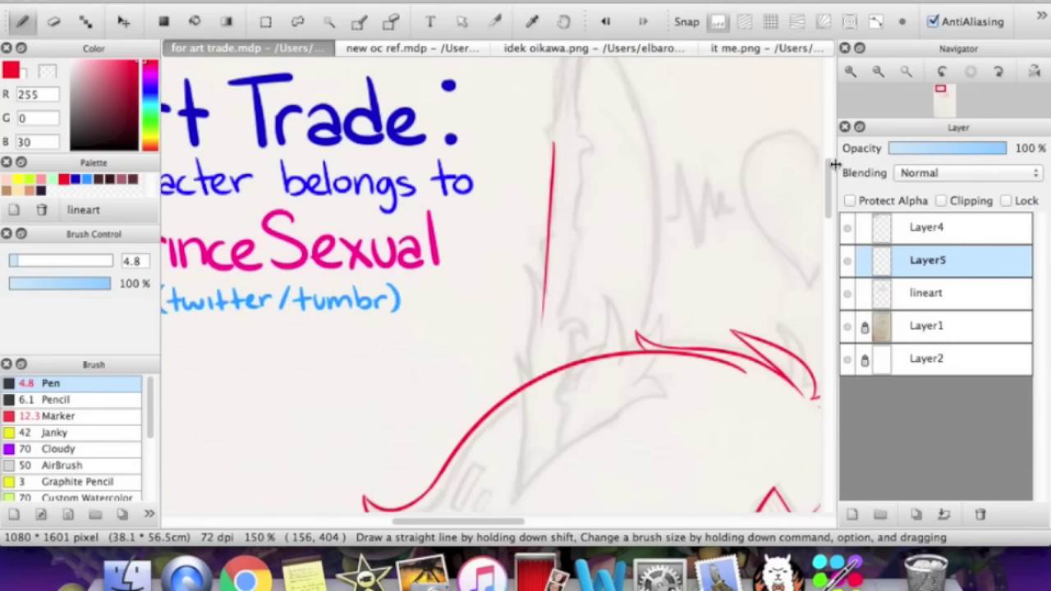
left_click_drag(828, 169, 827, 179)
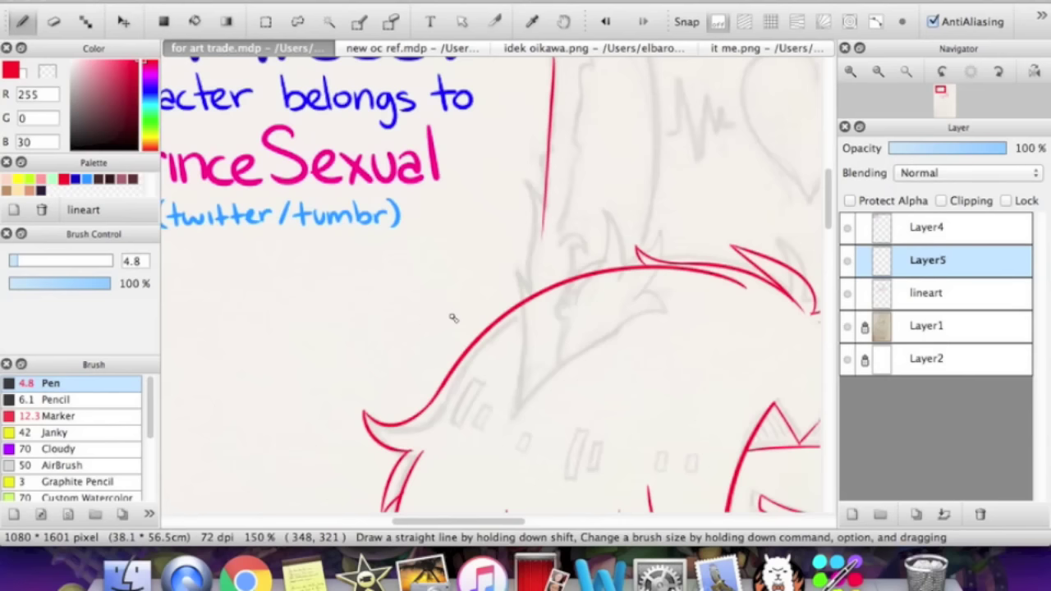
mouse_move(940, 92)
scroll(944, 109, "down", 5)
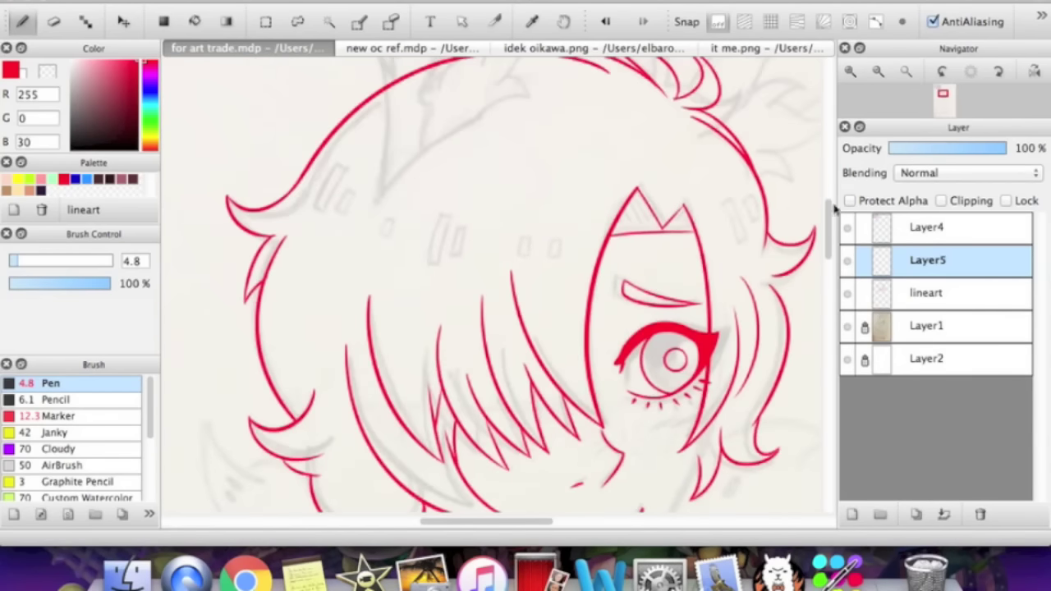
scroll(832, 234, "down", 3)
scroll(832, 227, "up", 2)
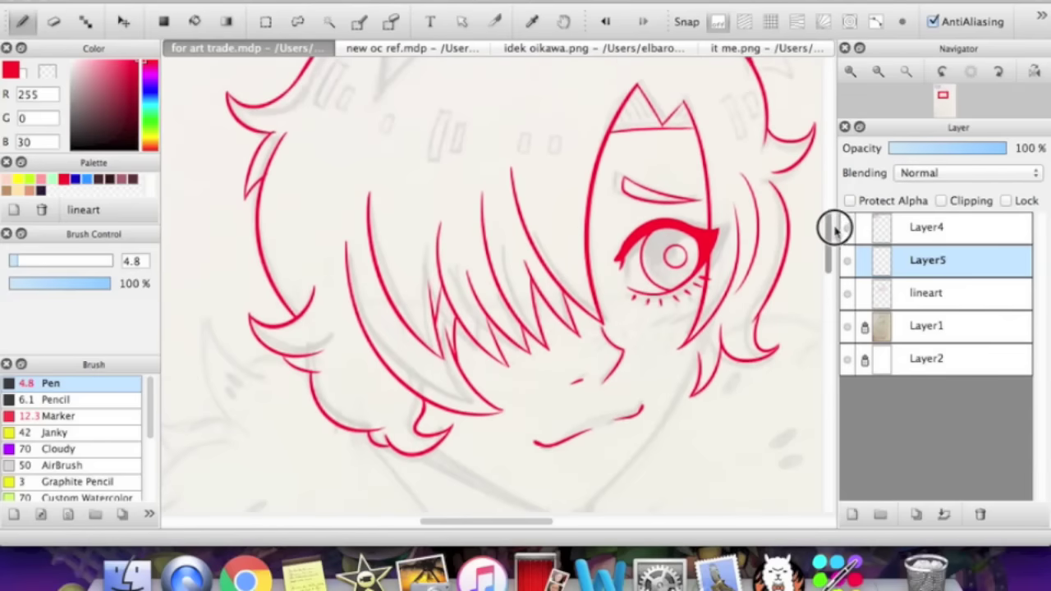
scroll(836, 232, "down", 2)
scroll(837, 228, "up", 4)
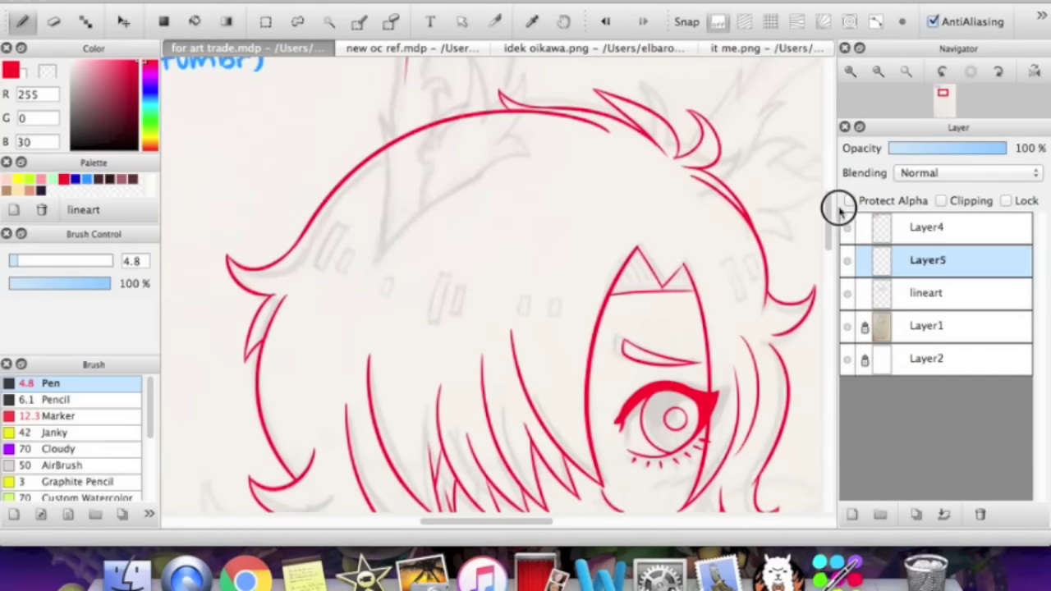
Step: View the finished drawings idek oikawa.png, new oc ref.mdp and it me.png to compare their lineart
left_click(666, 49)
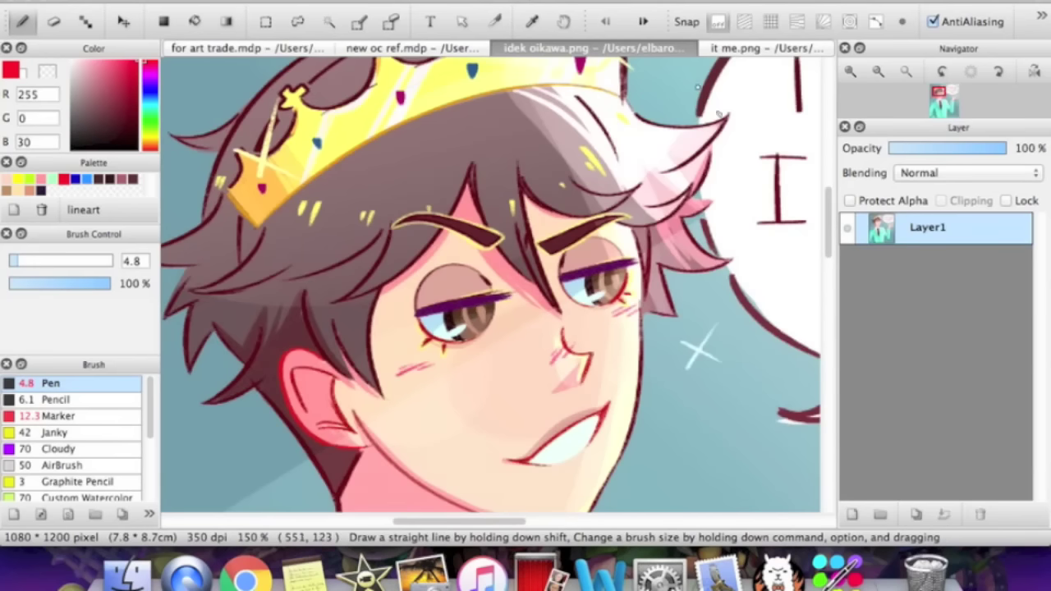
left_click(399, 51)
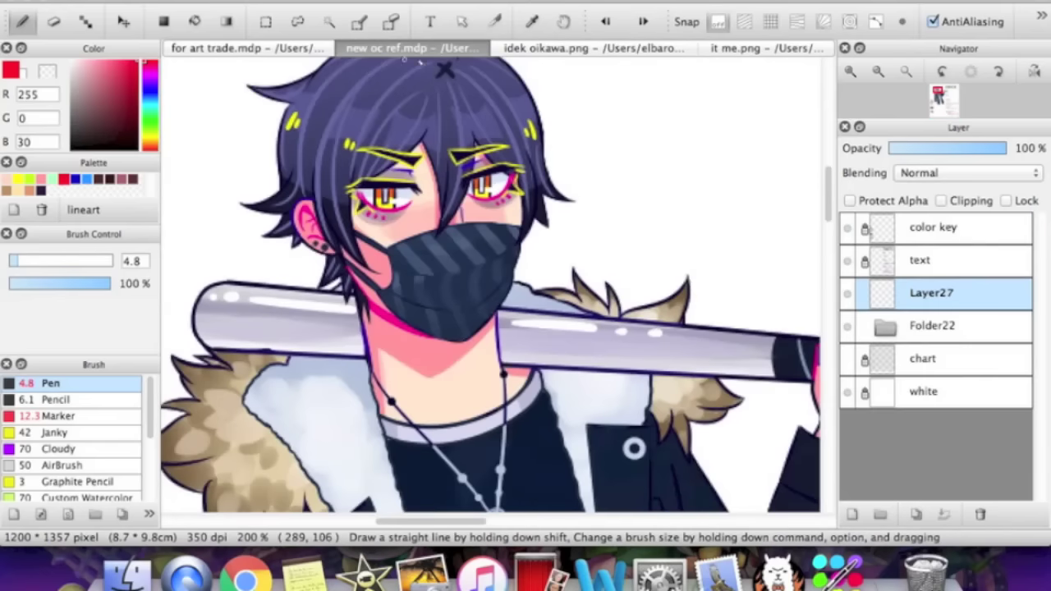
left_click(768, 51)
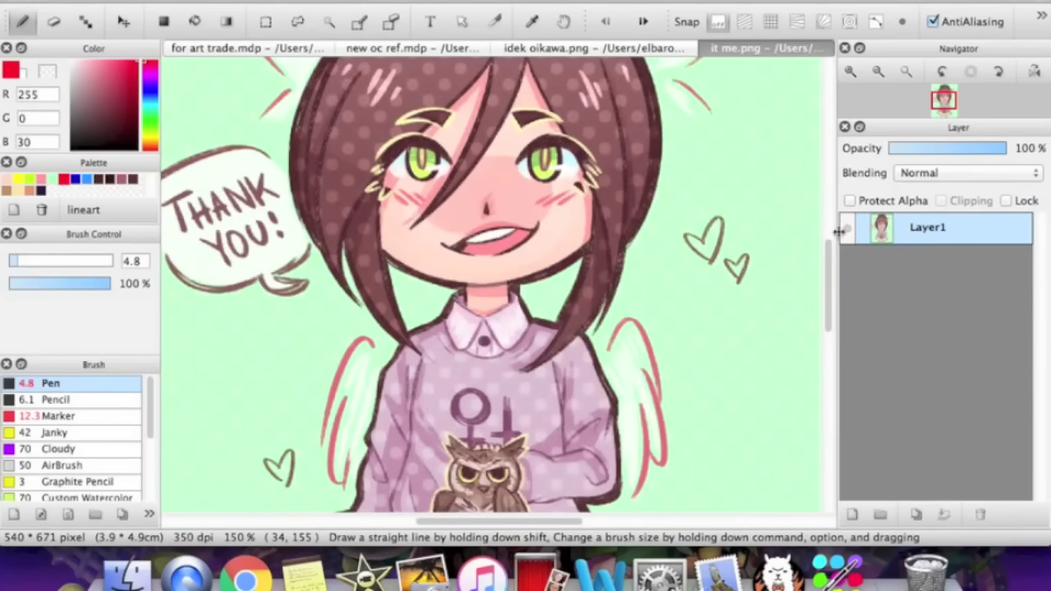
Step: Examine the lineart in it me.png, idek oikawa.png and new oc ref.mdp
left_click_drag(826, 254, 825, 287)
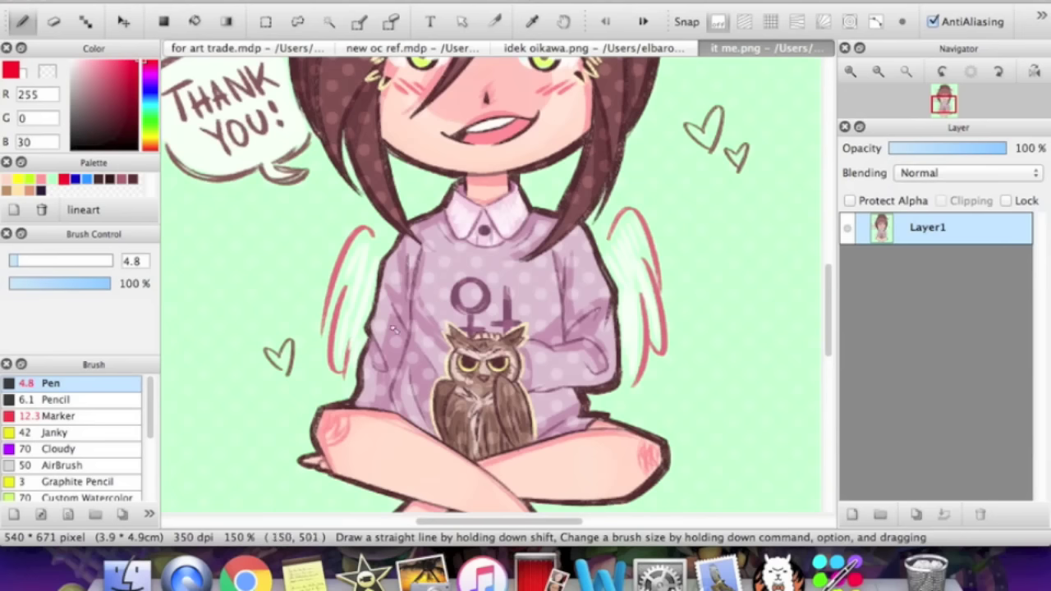
left_click_drag(827, 287, 827, 220)
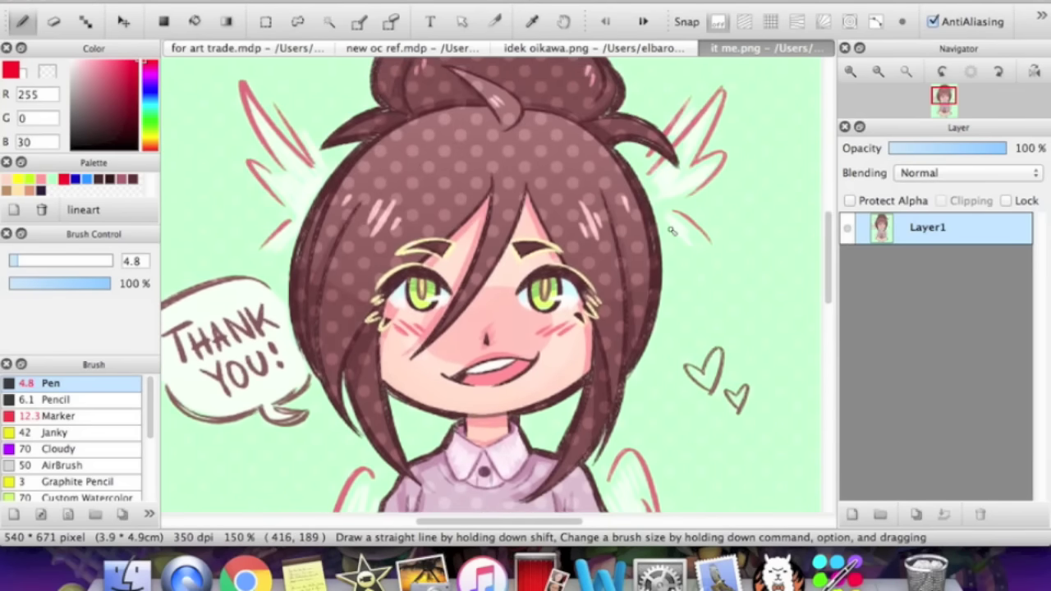
left_click(591, 48)
left_click_drag(453, 526, 441, 526)
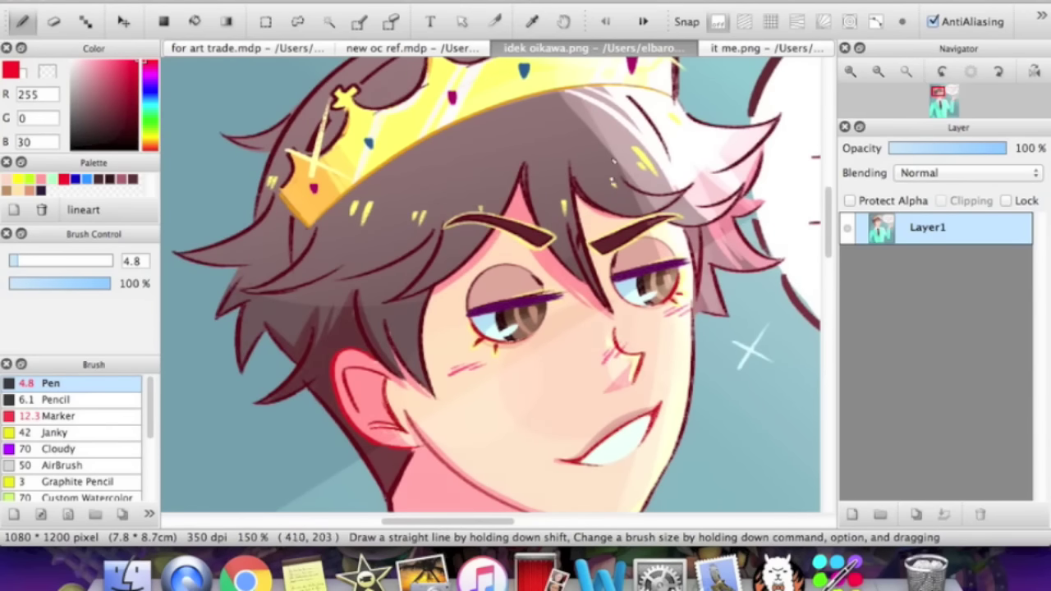
mouse_move(830, 238)
left_mouse_down()
mouse_move(831, 282)
mouse_move(837, 251)
left_mouse_up()
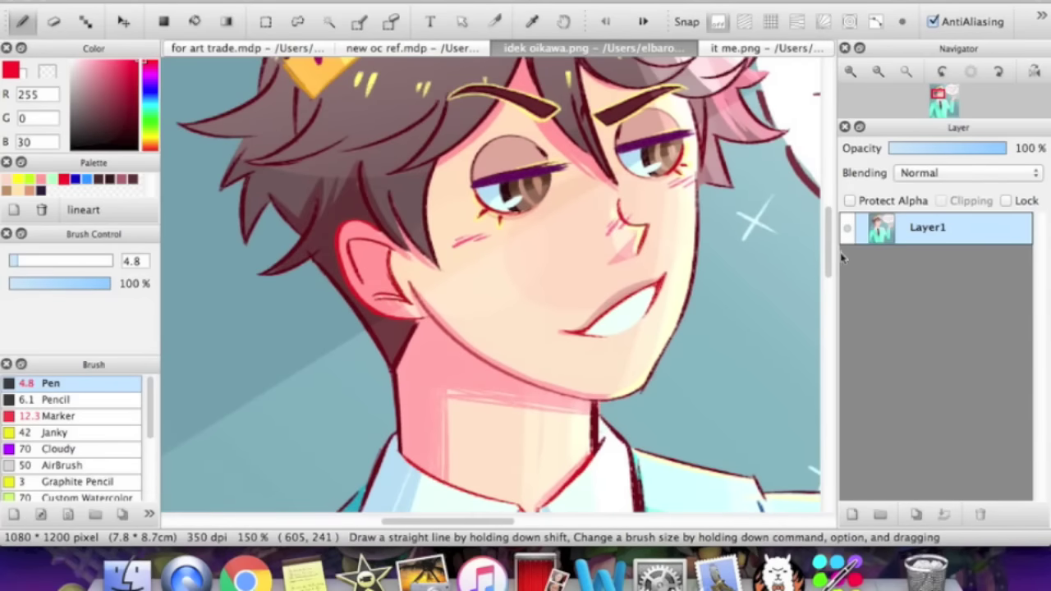
left_click(371, 51)
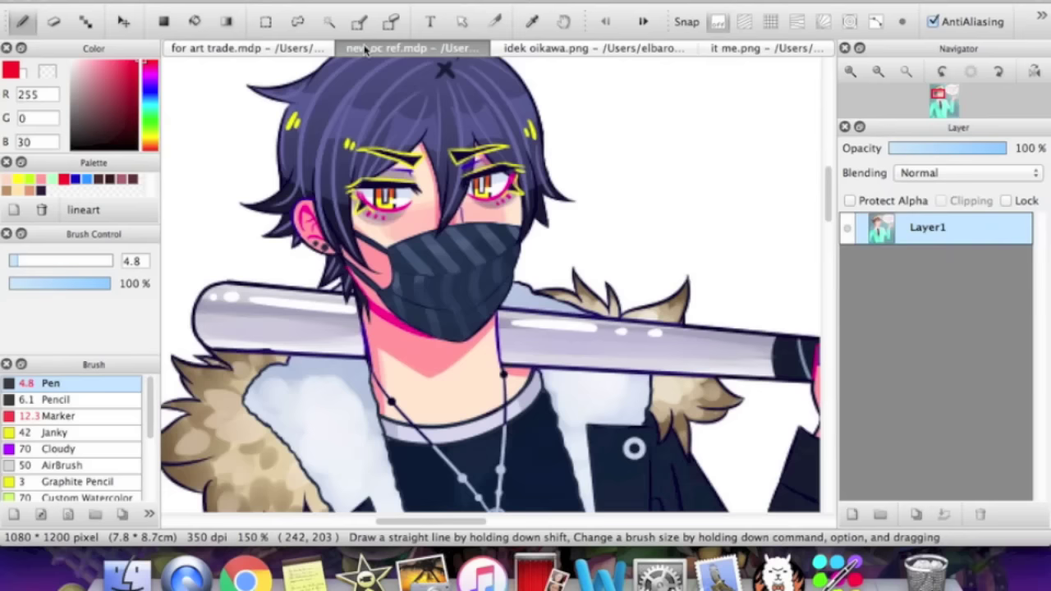
Step: Return to for art trade.mdp, look over its lineart and inspect the Pen brush's settings without changing them
left_click(321, 48)
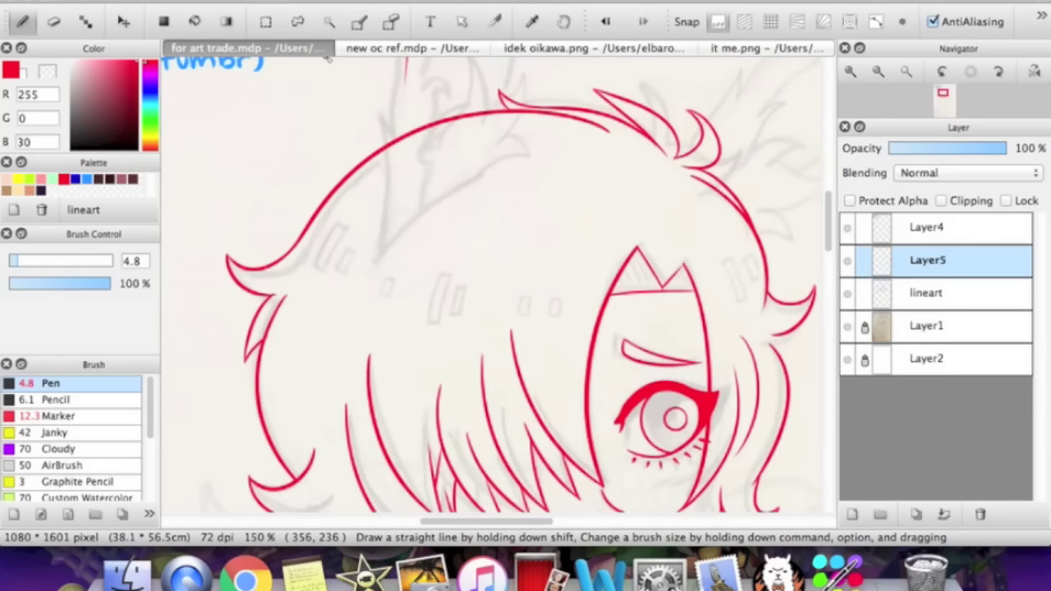
left_click_drag(829, 226, 834, 245)
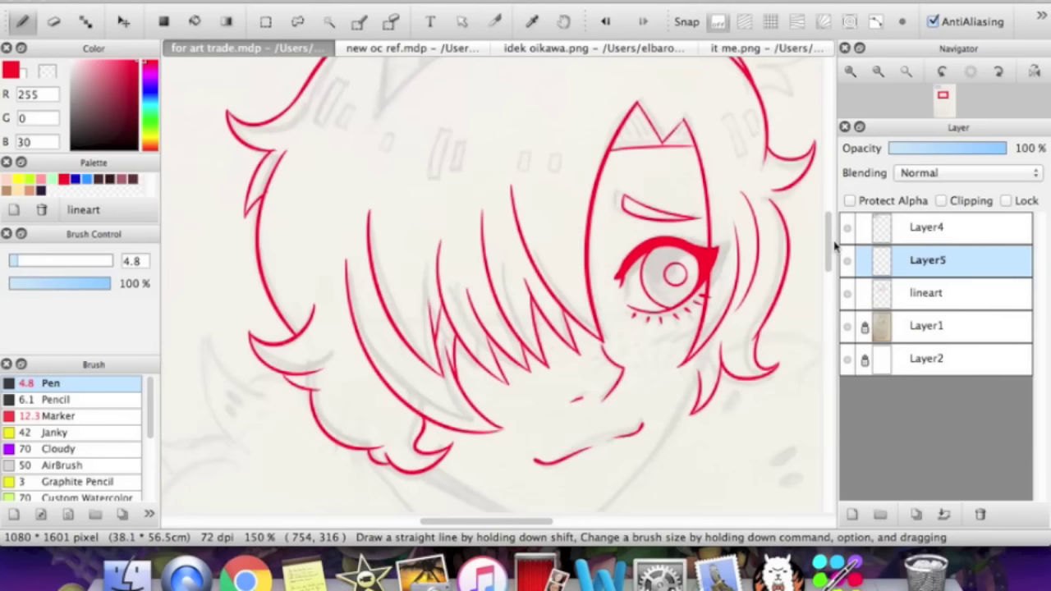
left_click_drag(446, 521, 399, 520)
left_click_drag(834, 244, 825, 164)
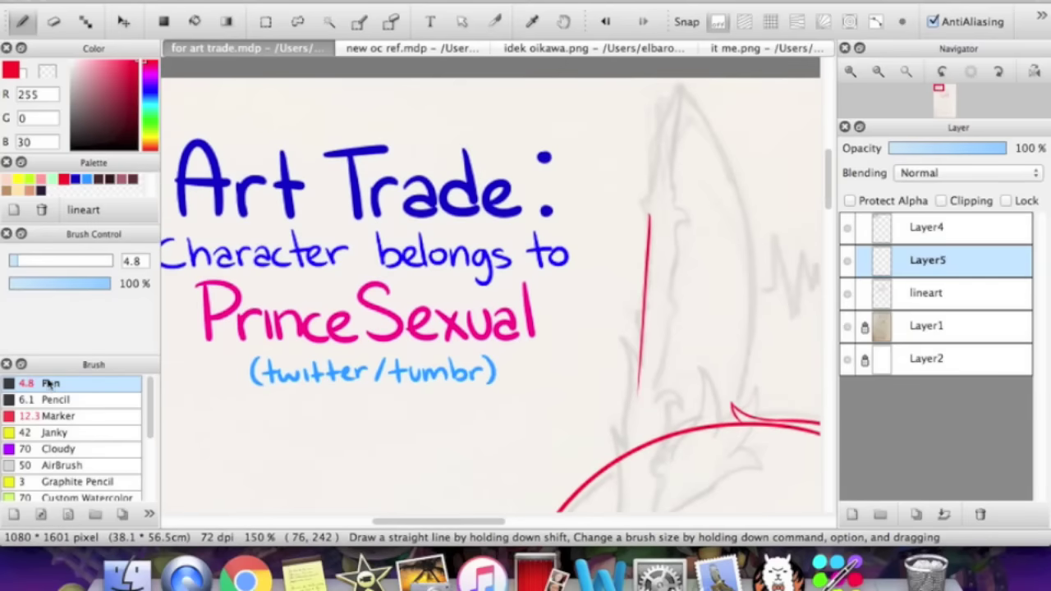
double_click(51, 385)
left_click_drag(473, 99, 745, 77)
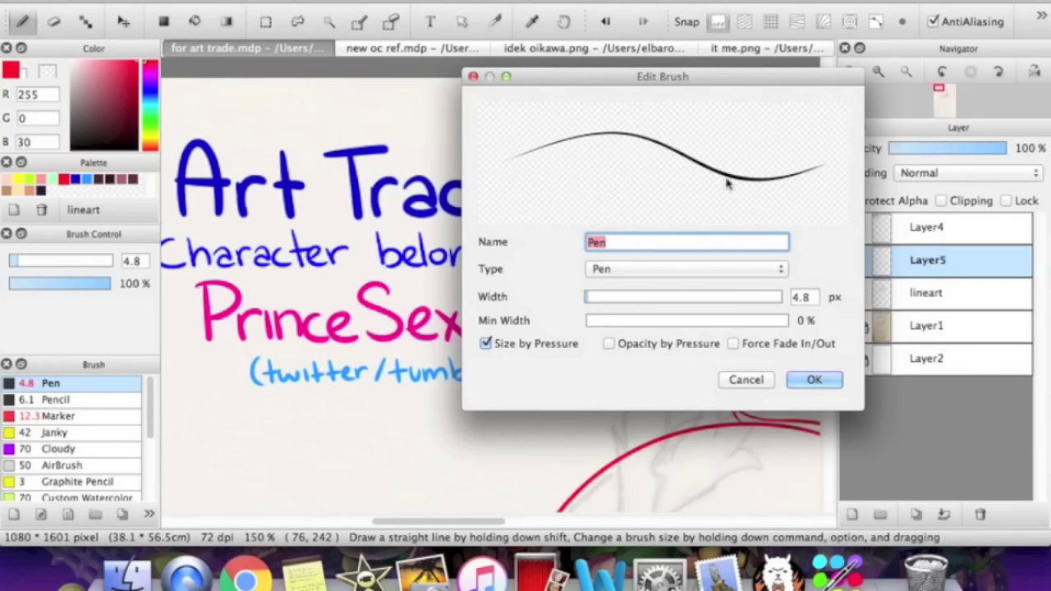
left_click(747, 380)
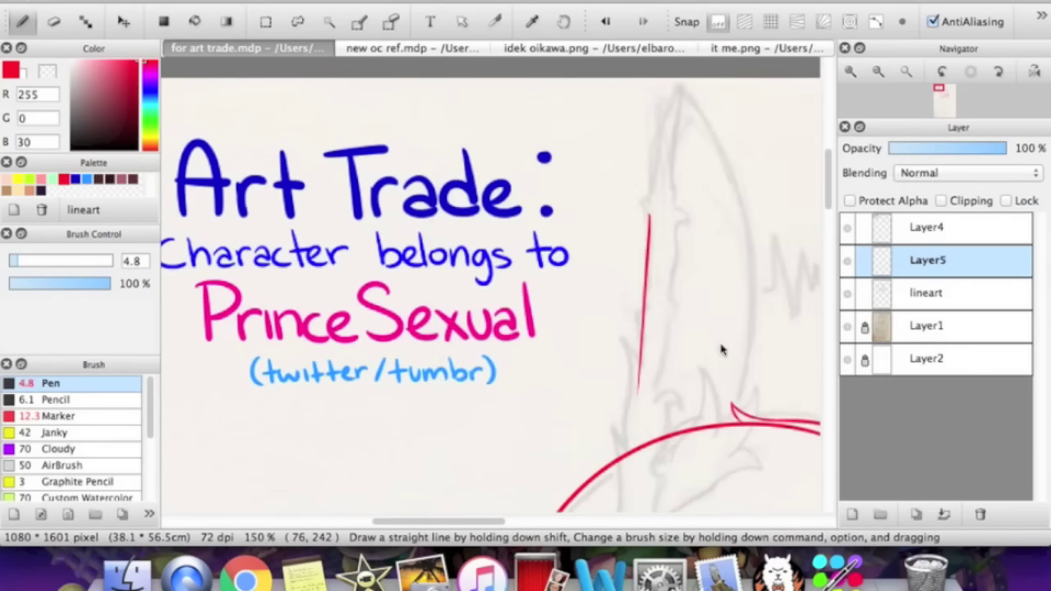
Step: Draw one long Pen stroke of varying thickness from the ear sketch's tip down and outward past the head outline
mouse_move(677, 115)
left_mouse_down()
mouse_move(694, 303)
mouse_move(680, 380)
mouse_move(607, 450)
mouse_move(361, 498)
left_mouse_up()
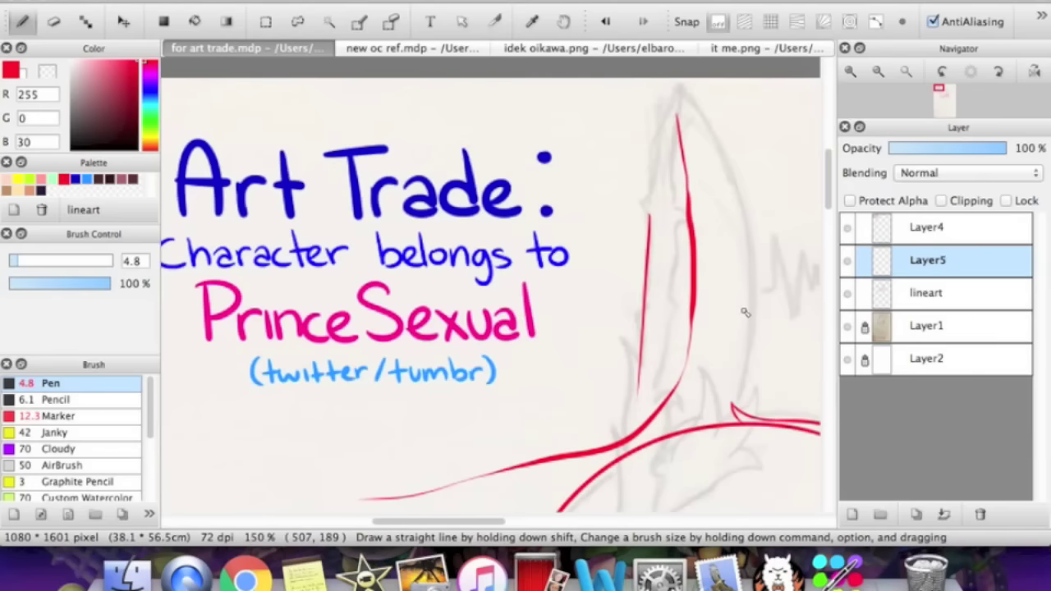
double_click(66, 383)
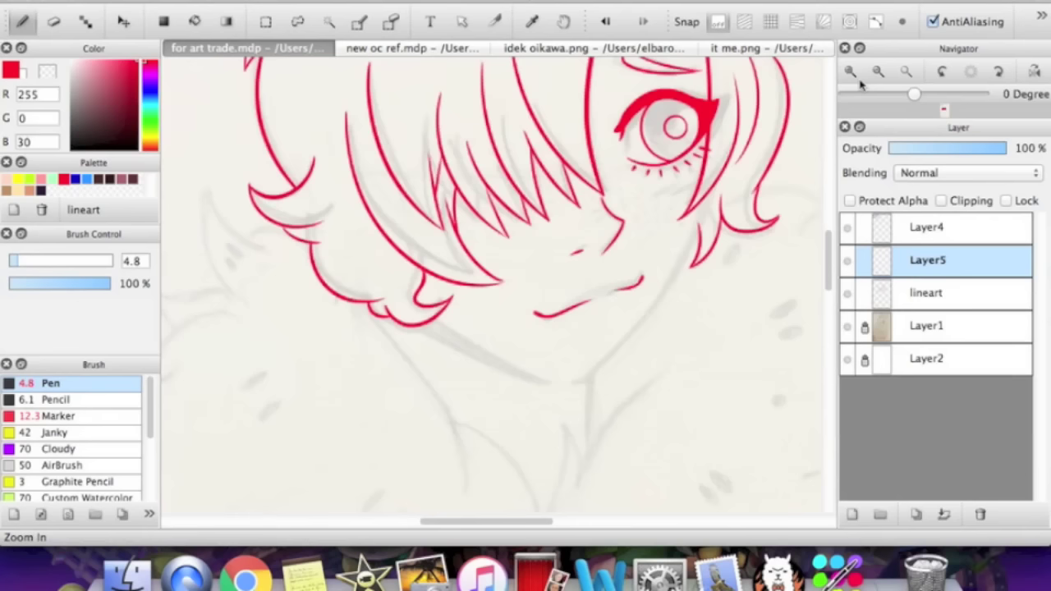
Step: Try two short curved Pen strokes below the mouth, undoing each one
left_click(849, 71)
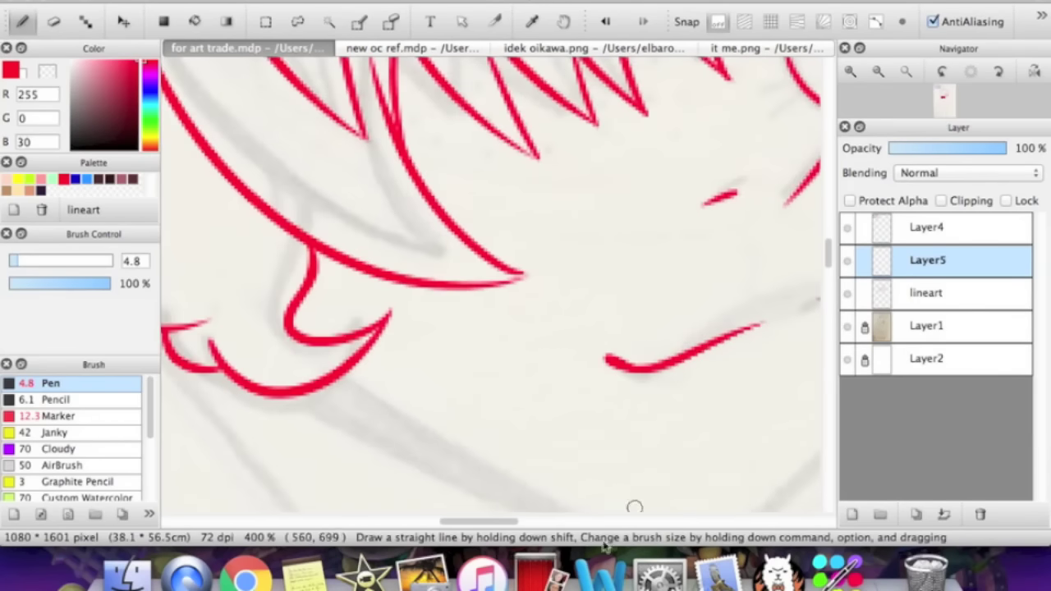
left_click_drag(500, 524, 525, 521)
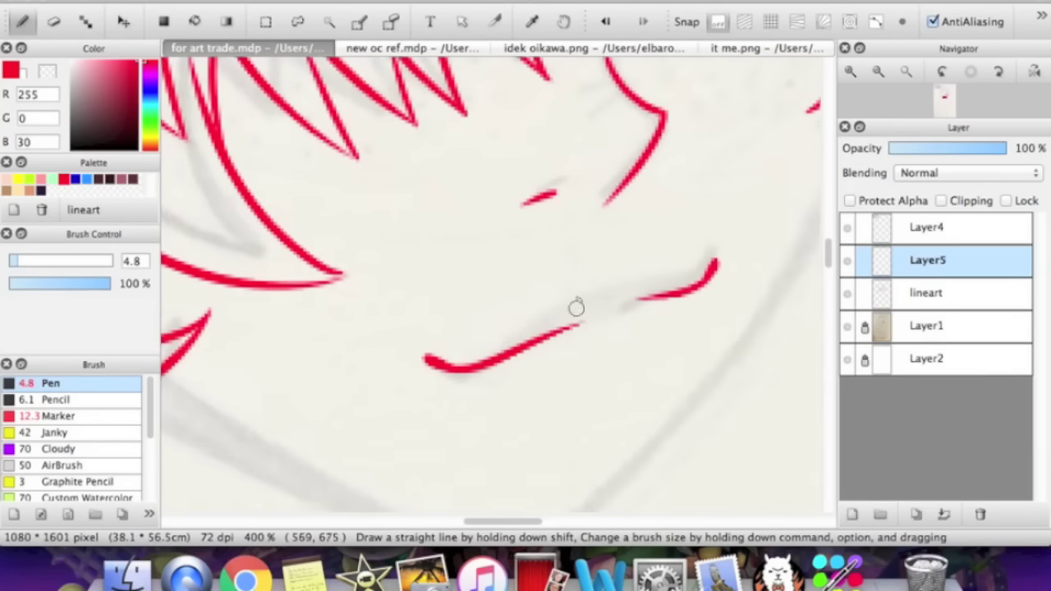
scroll(827, 262, "down", 5)
mouse_move(448, 297)
left_mouse_down()
mouse_move(474, 342)
mouse_move(592, 269)
left_mouse_up()
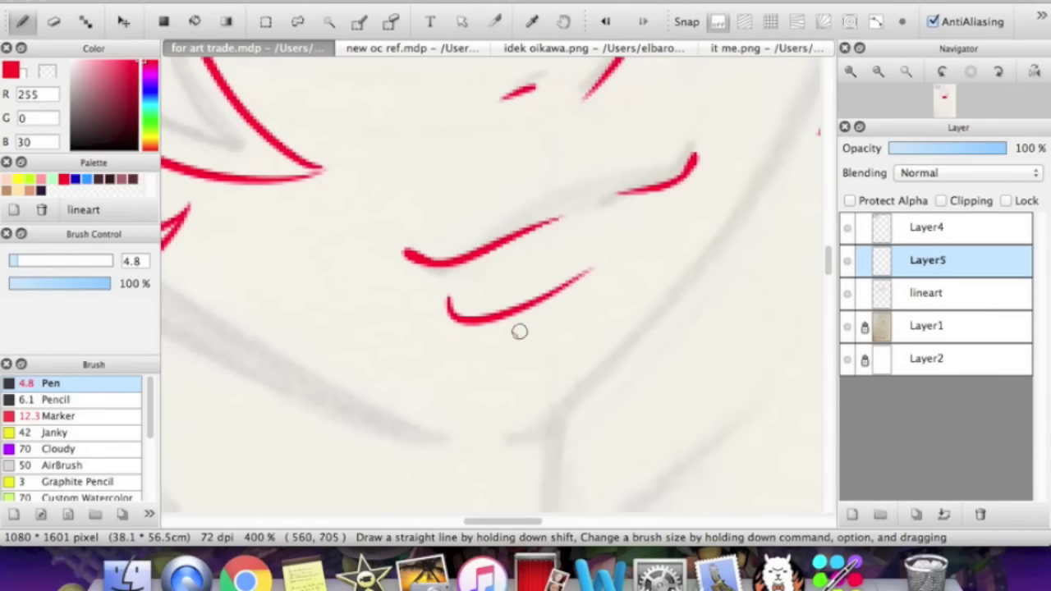
key("super+z")
mouse_move(431, 295)
left_mouse_down()
mouse_move(437, 325)
mouse_move(566, 316)
left_mouse_up()
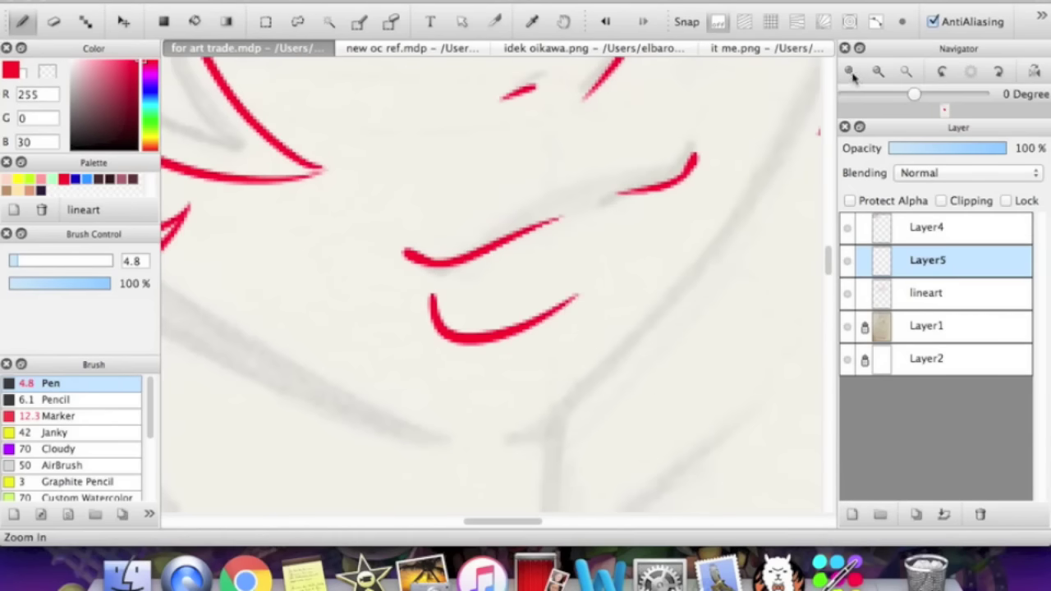
left_click(851, 71)
key("super+z")
Step: Draw a short curved Pen stroke below the mouth and taper its upper end with the Eraser
left_click_drag(439, 387, 640, 259)
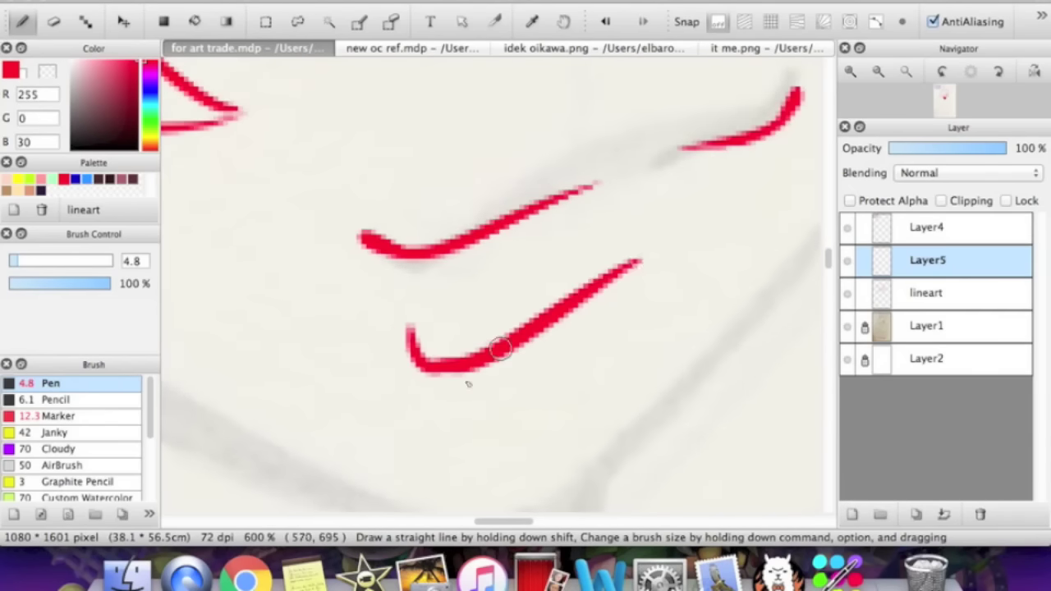
left_click(55, 23)
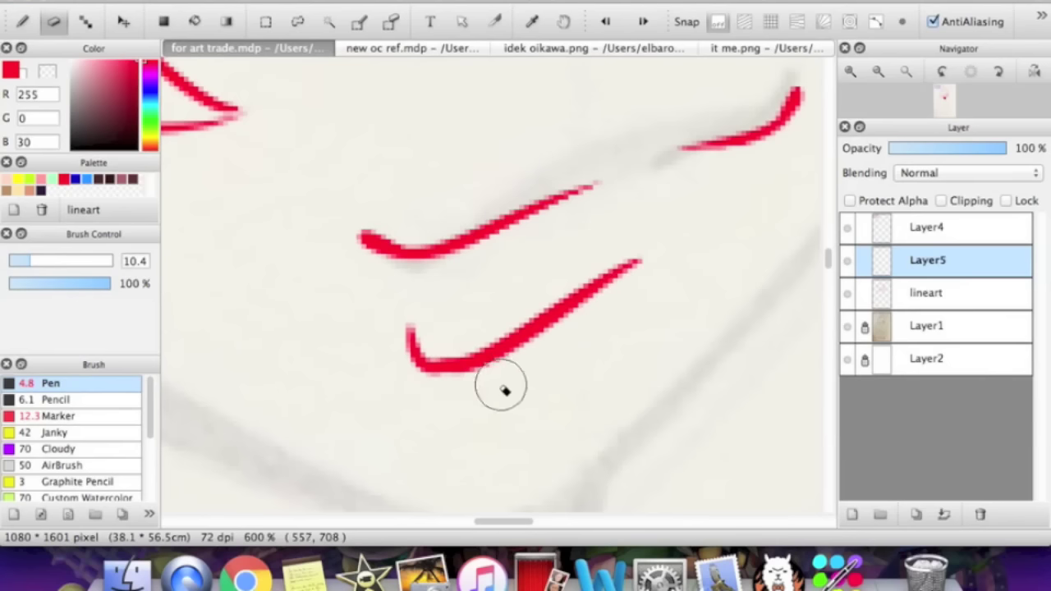
left_click_drag(638, 272, 615, 275)
left_click_drag(557, 334, 668, 242)
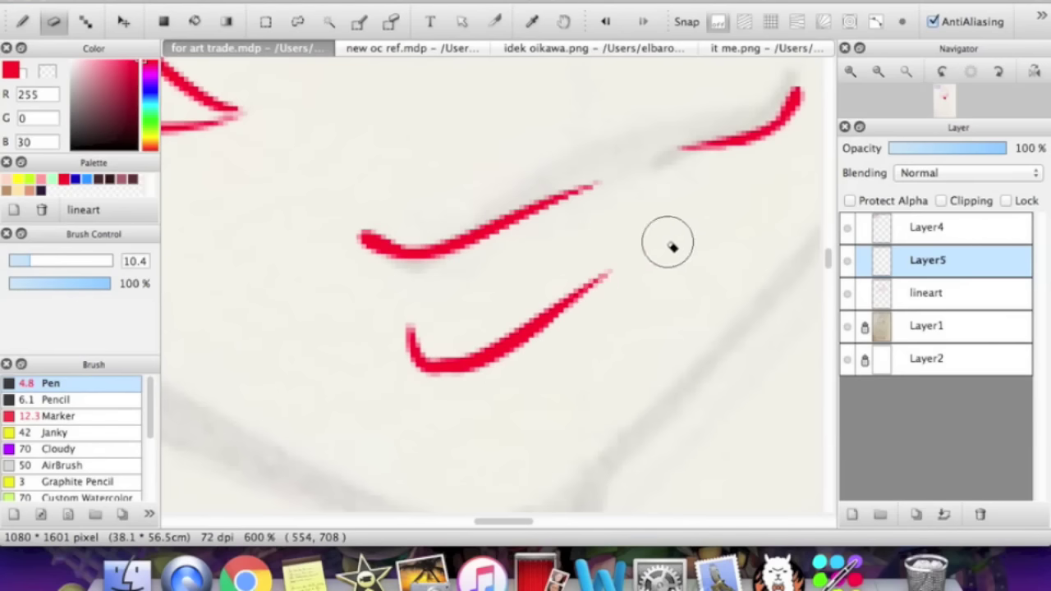
left_click(877, 75)
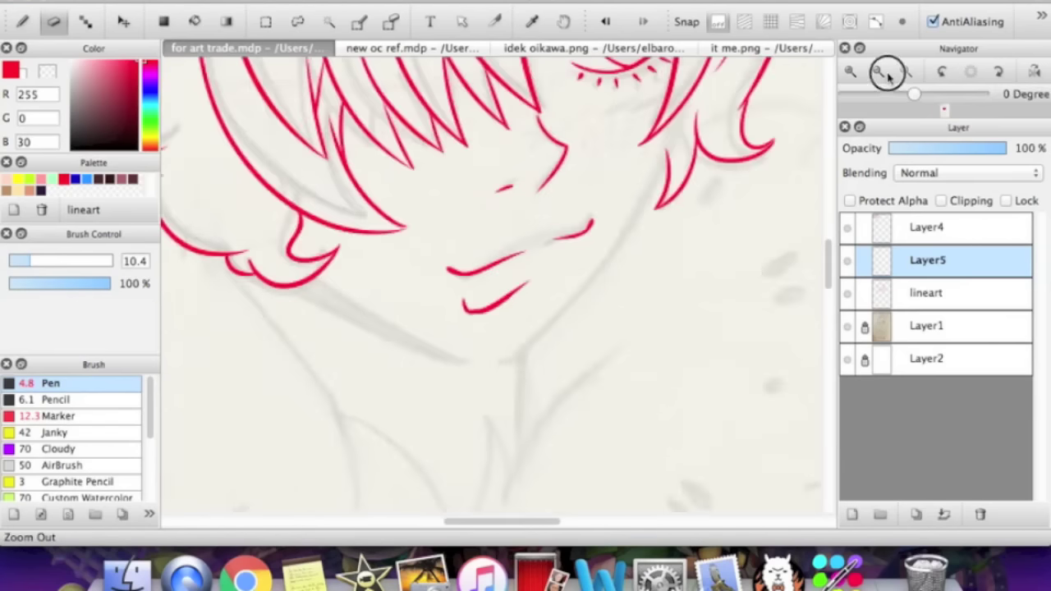
left_click(851, 73)
left_click(851, 74)
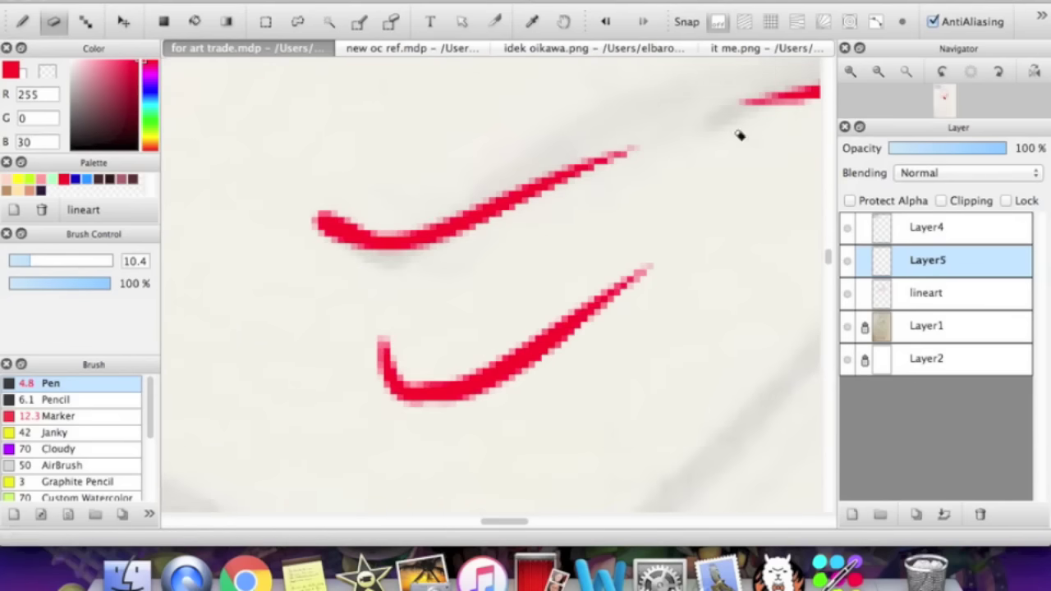
left_click_drag(597, 329, 685, 246)
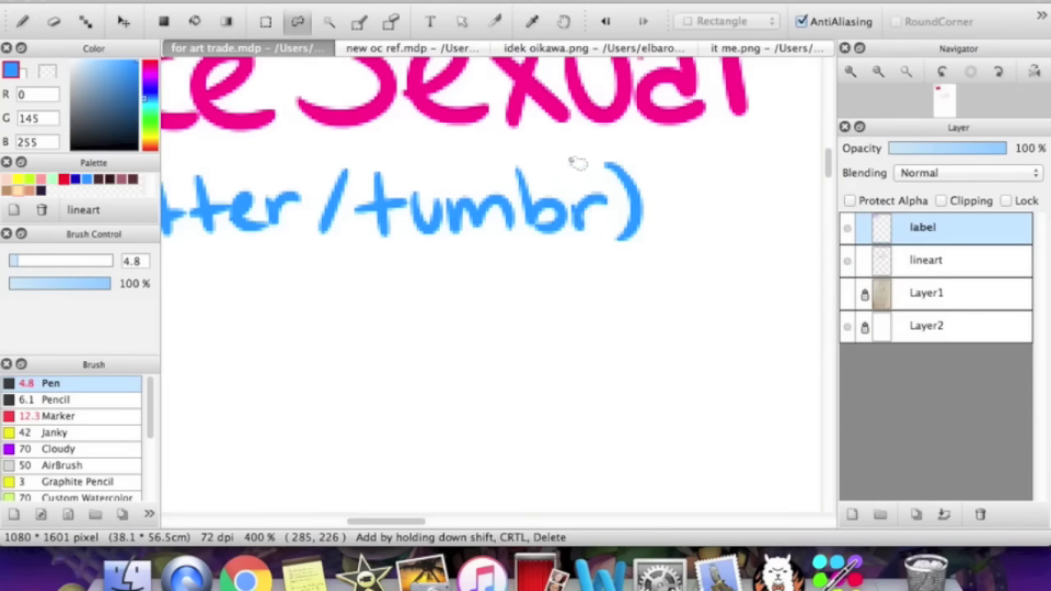
Step: Lasso the closing "r)" of "tumbr)" on the label layer, shift it outward to open a gap, and deselect
mouse_move(564, 146)
left_mouse_down()
mouse_move(570, 217)
mouse_move(678, 197)
mouse_move(615, 141)
mouse_move(566, 145)
left_mouse_up()
key("v")
mouse_move(628, 189)
left_mouse_down()
mouse_move(621, 215)
mouse_move(638, 215)
left_mouse_up()
key("super+d")
key("b")
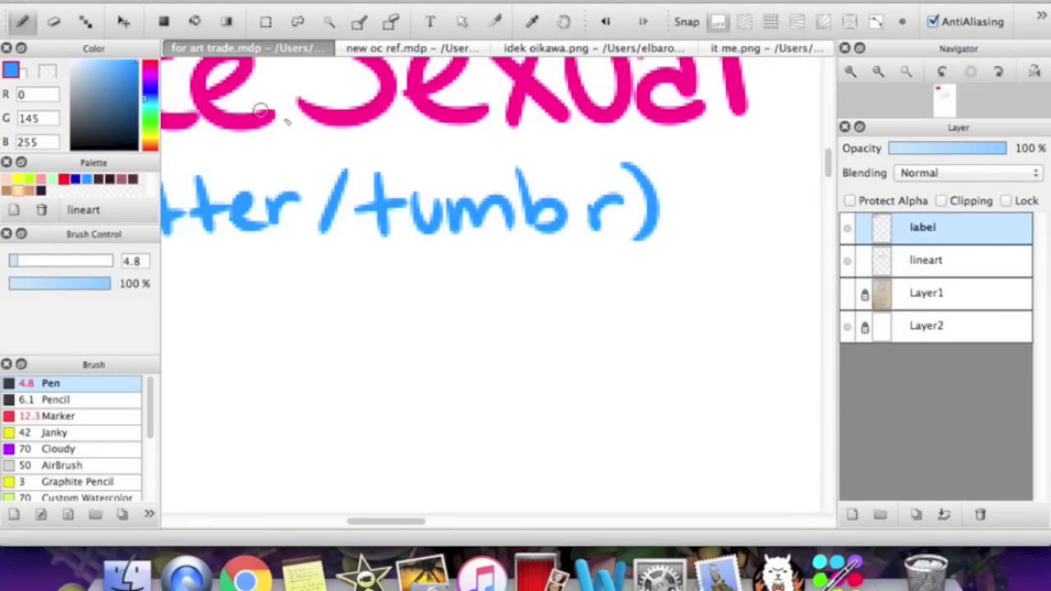
Step: Draw the missing letter "l" in the gap with the blue Pen, redoing the first attempt
left_click_drag(570, 158, 575, 230)
key("super+z")
left_click_drag(567, 160, 586, 227)
left_click(878, 72)
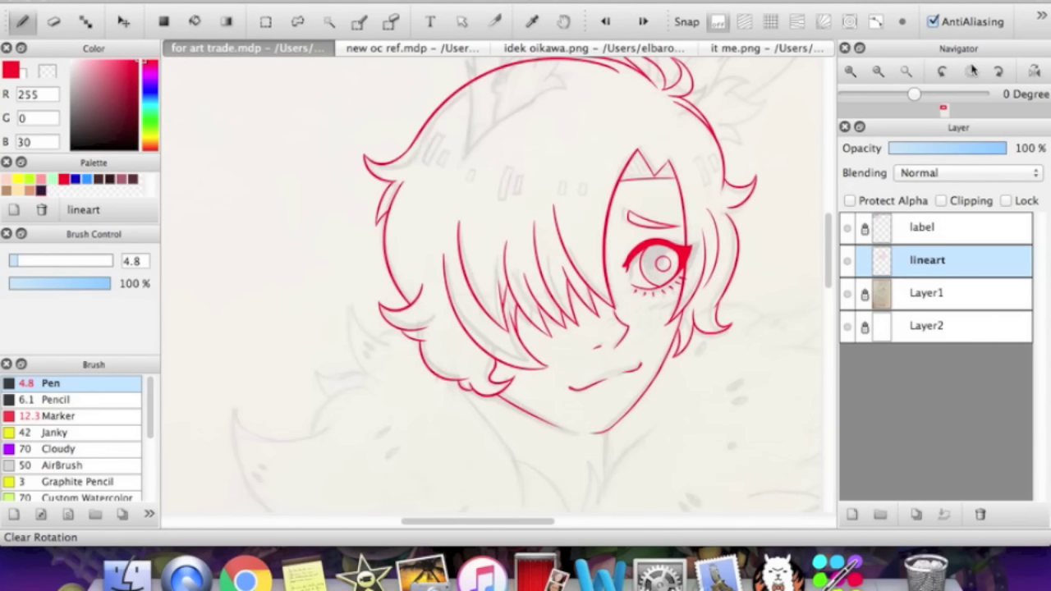
Step: Examine the red head lineart and the unlined body sketch in for art trade.mdp
left_click(849, 71)
left_click_drag(502, 527, 516, 525)
scroll(832, 238, "down", 5)
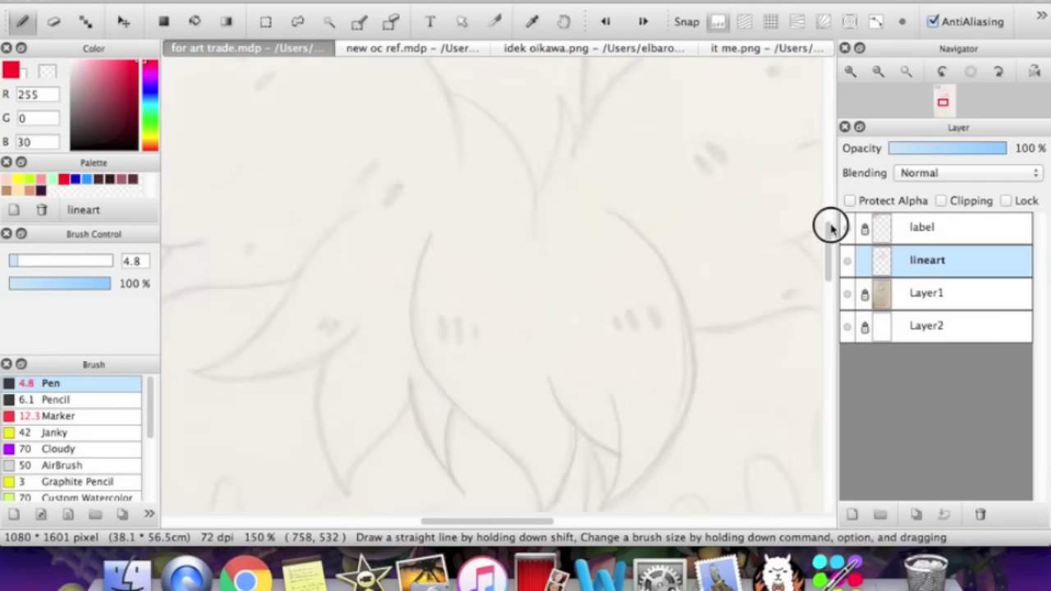
left_click_drag(825, 293, 826, 222)
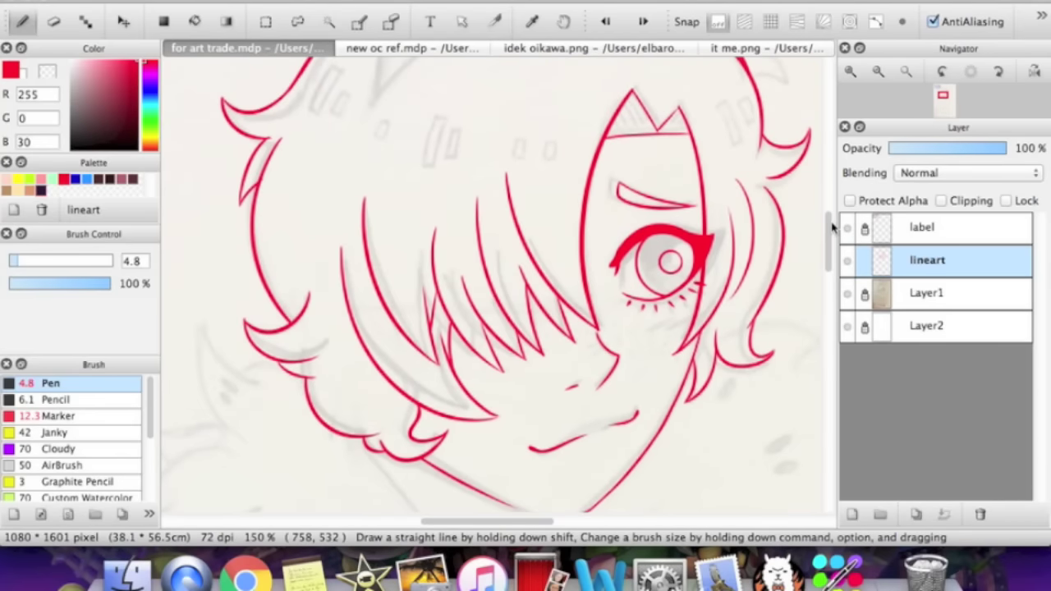
key("super+minus")
Step: In new oc ref.mdp, sample the bat's dark blue outline colour and paint a 20 px Pen swatch beside the character's head
left_click(407, 51)
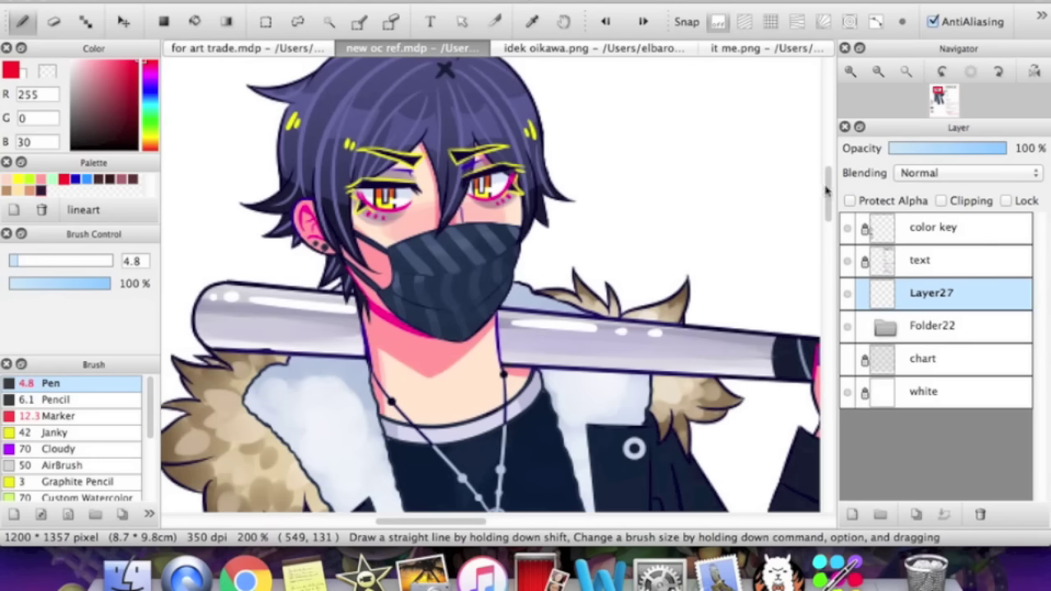
scroll(829, 193, "down", 1)
key("super+plus")
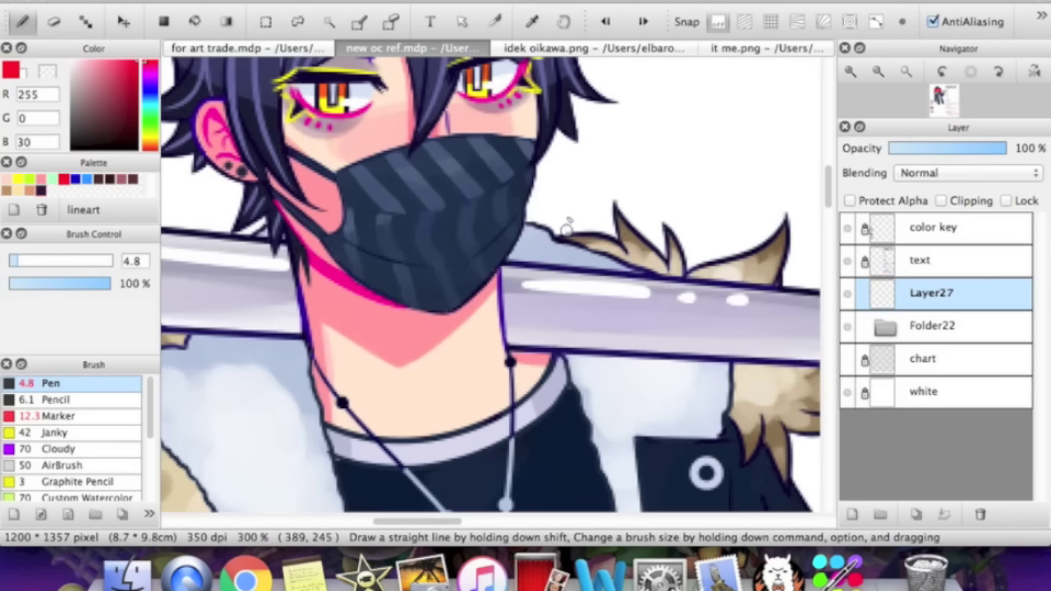
left_click(590, 358, "alt")
left_click(51, 260)
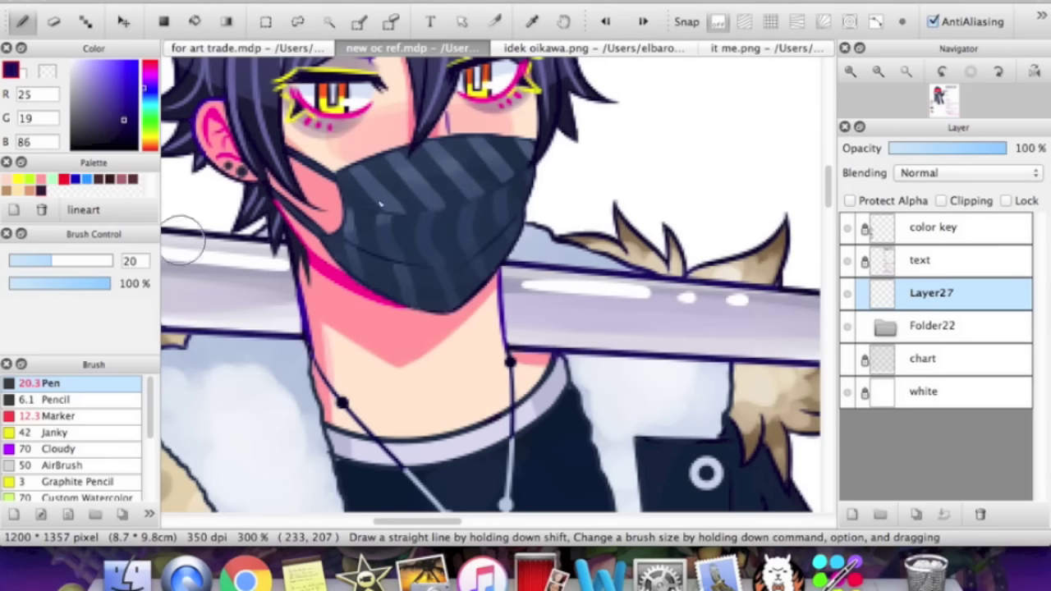
left_click_drag(690, 132, 723, 185)
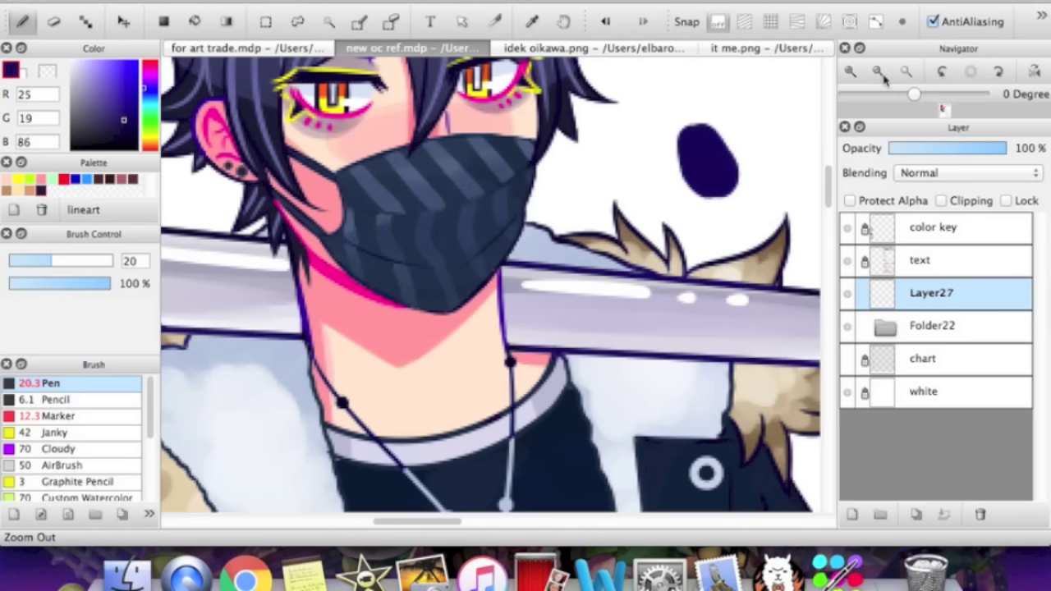
left_click(883, 75)
key("ctrl+plus")
scroll(827, 184, "up", 3)
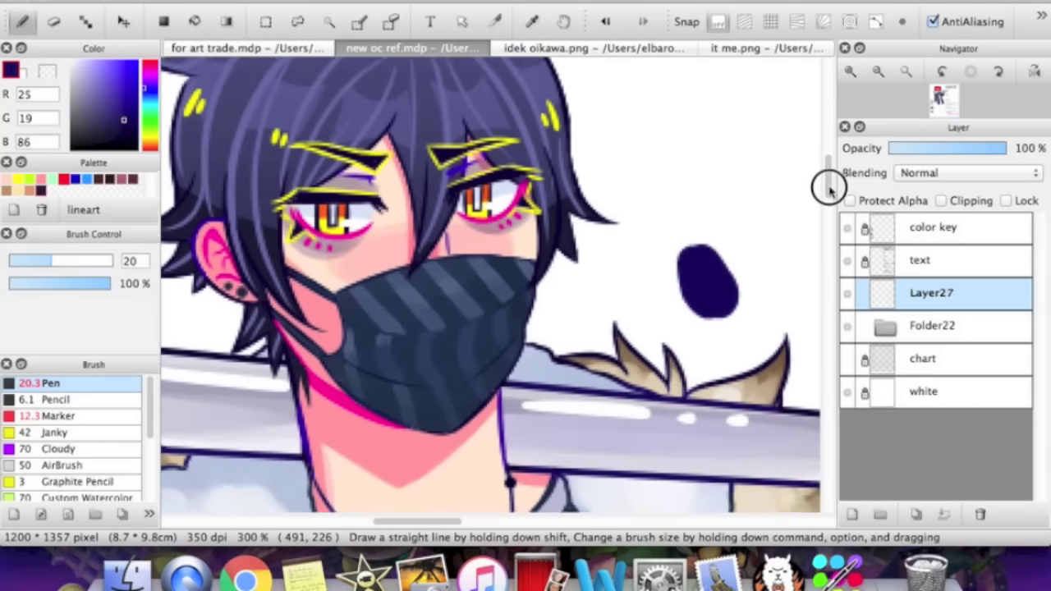
scroll(829, 187, "down", 2)
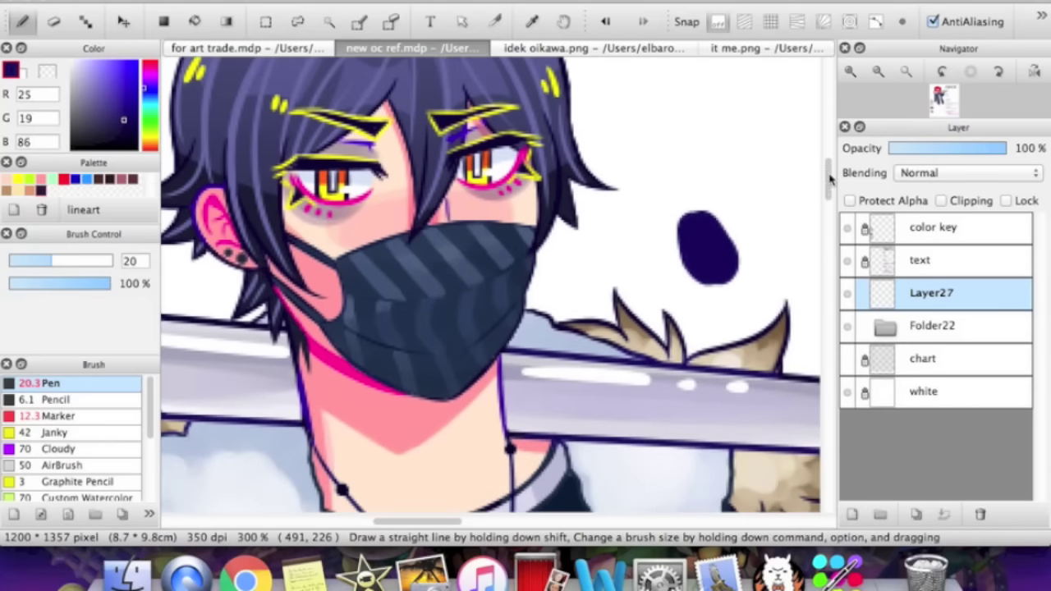
Step: Paint a pink swatch sampled from the neck's outline and a darker navy swatch sampled near the eye, beside the blue one
left_click(327, 353, "alt")
mouse_move(697, 176)
left_mouse_down()
mouse_move(697, 153)
mouse_move(714, 132)
mouse_move(706, 156)
left_mouse_up()
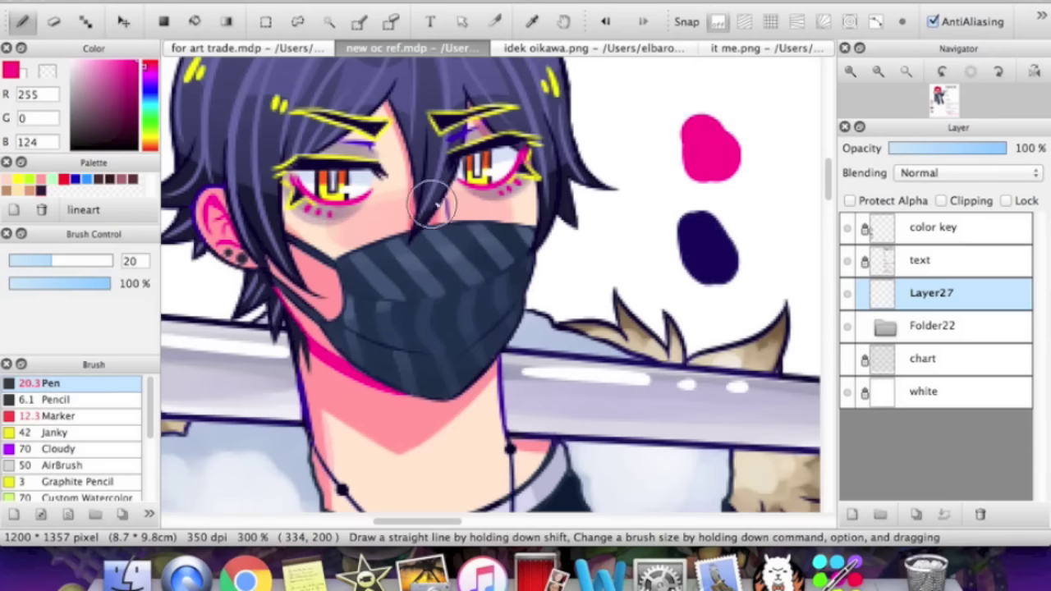
left_click(509, 142, "alt")
left_click_drag(763, 250, 743, 209)
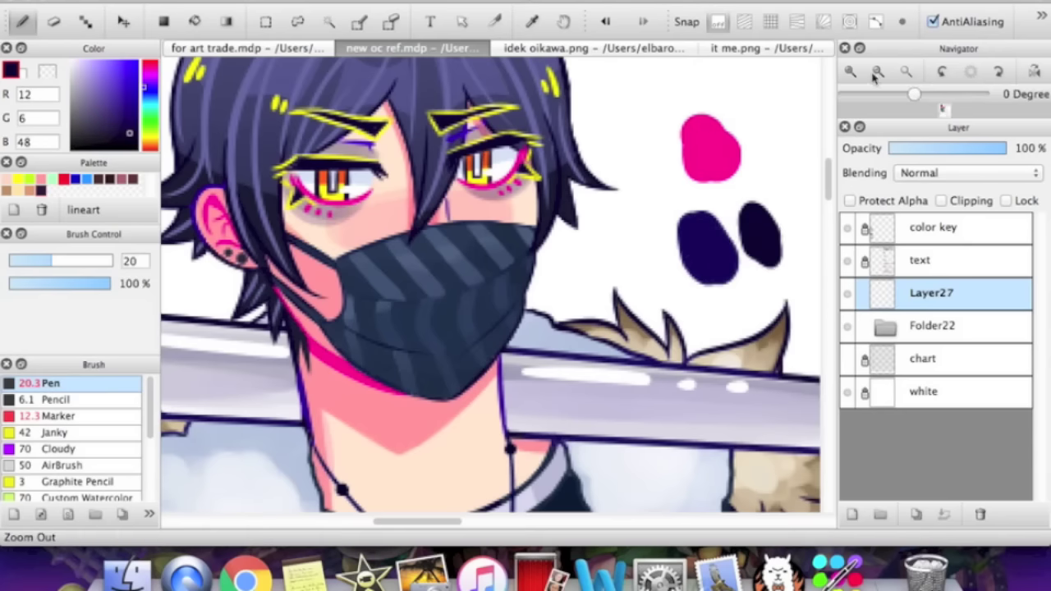
left_click(877, 71)
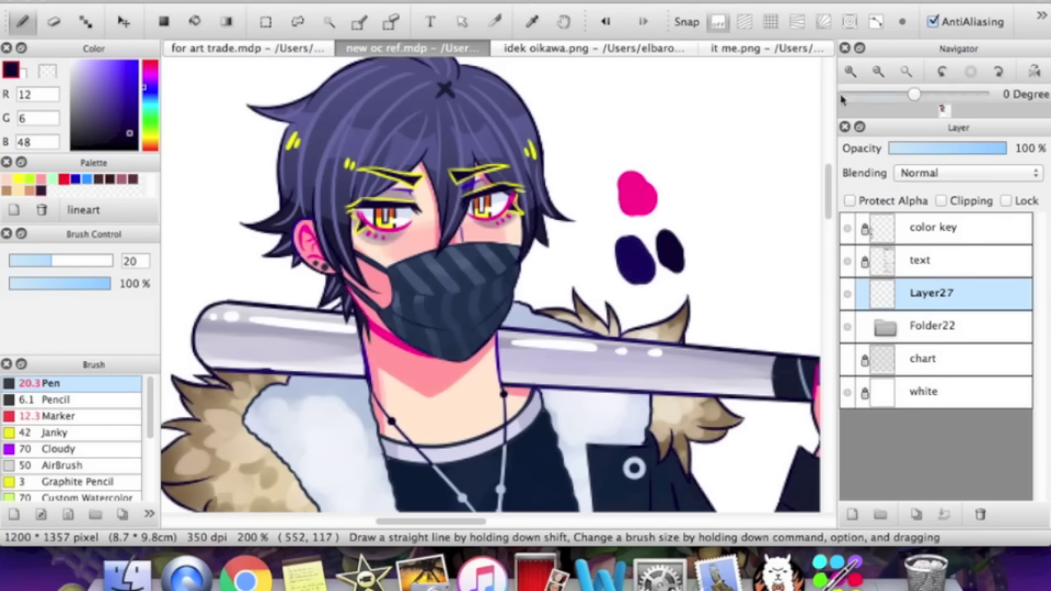
Step: Sample the blue-violet colour from the neck's outline and paint a Pen swatch beside the pink and navy ones
left_click(851, 71)
scroll(301, 425, "left", 3)
left_click(237, 427, "alt")
left_click_drag(697, 168, 695, 193)
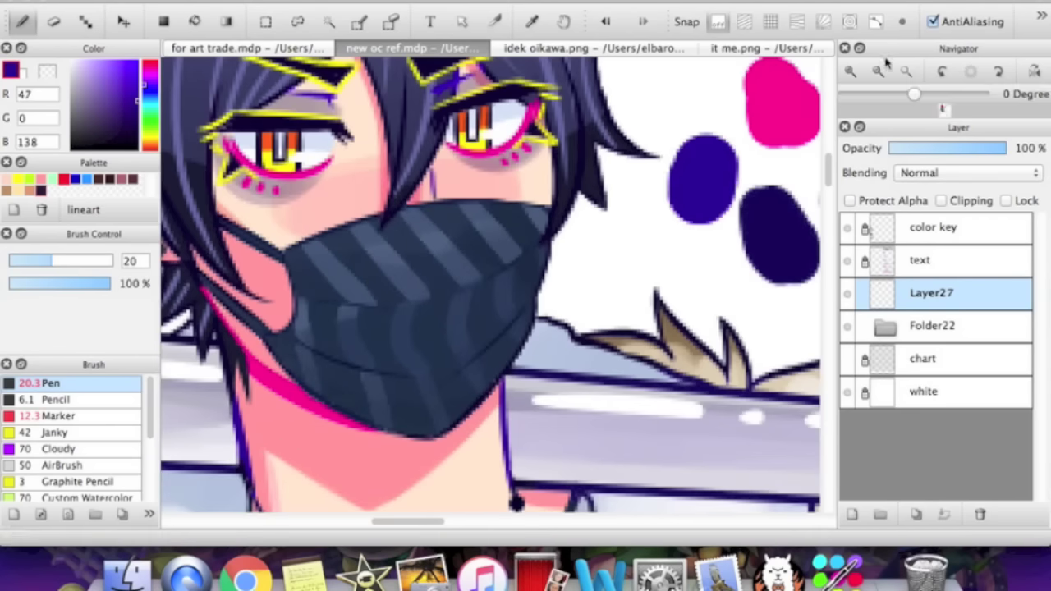
left_click(878, 71)
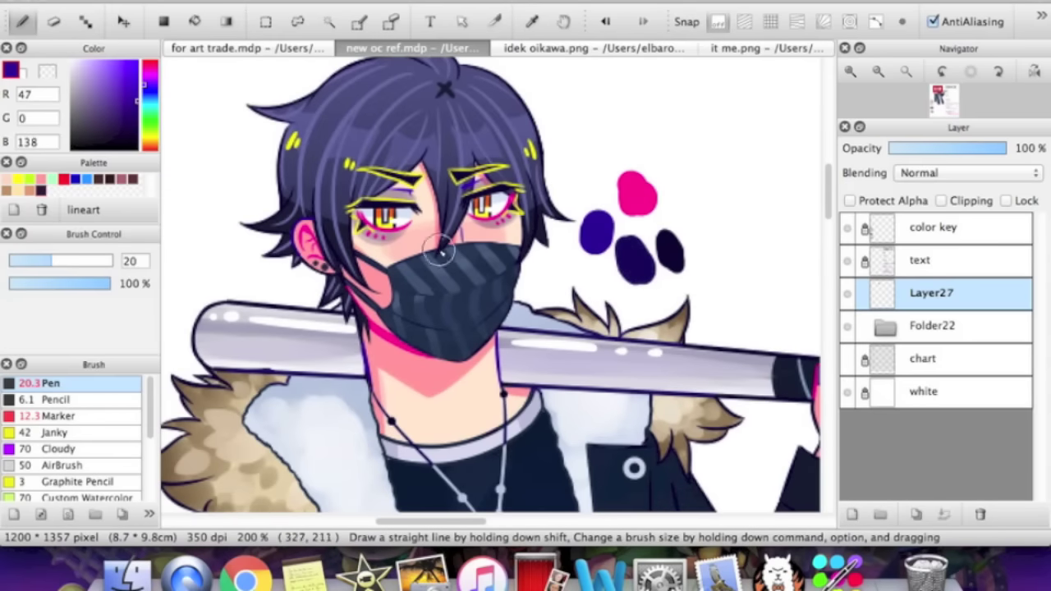
left_click(878, 72)
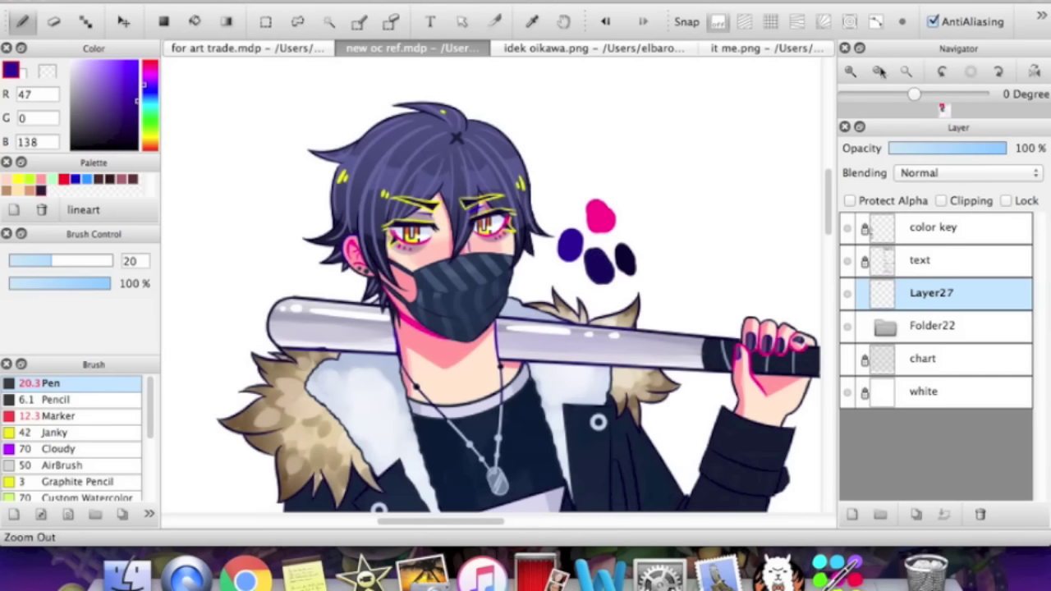
left_click(850, 71)
Step: In idek oikawa.png, sample the dark red of the hair outline and paint a Pen swatch on a new layer beside the neck
key("ctrl+Tab")
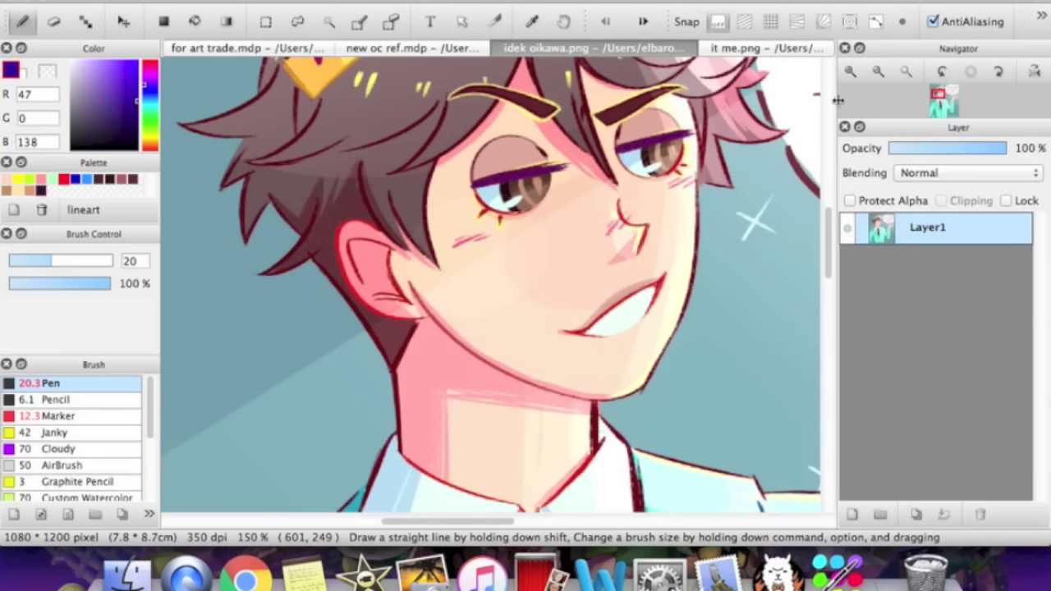
left_click(877, 72)
left_click(877, 71)
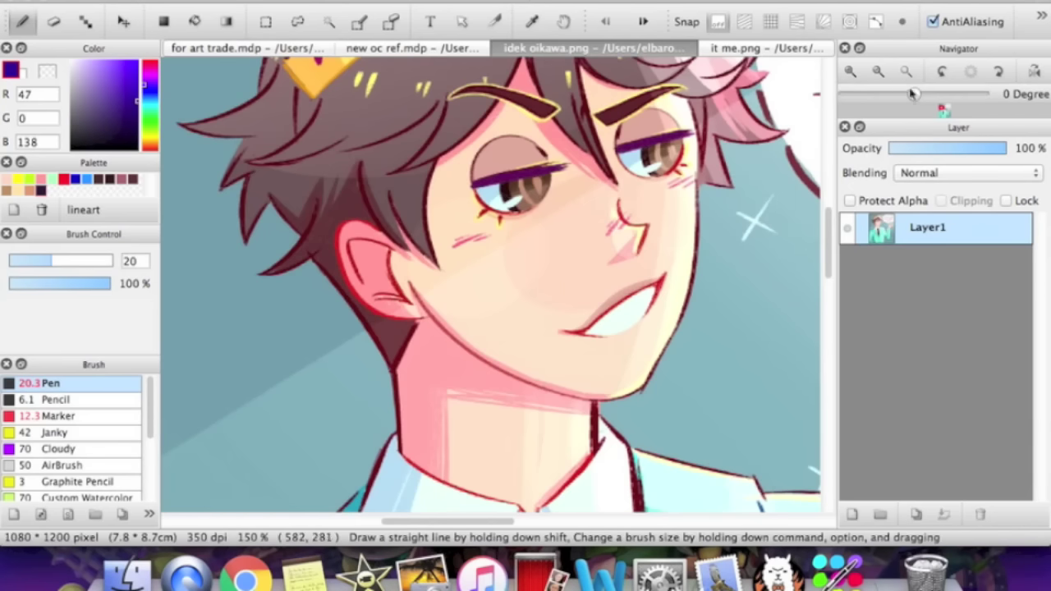
left_click(877, 71)
left_click(878, 71)
left_click(850, 71)
left_click(851, 72)
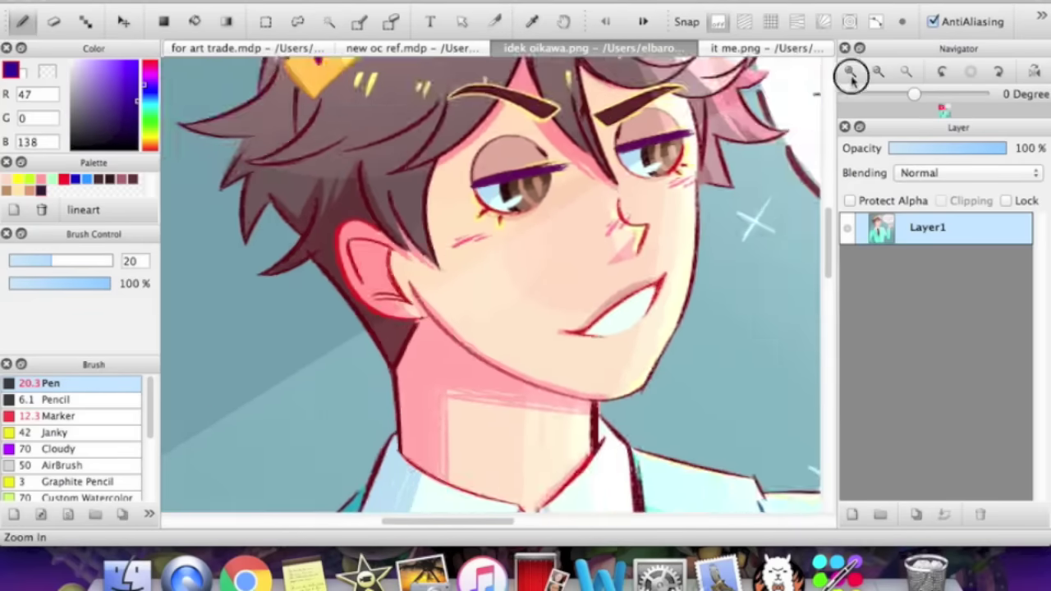
left_click(850, 72)
left_click(232, 215, "alt")
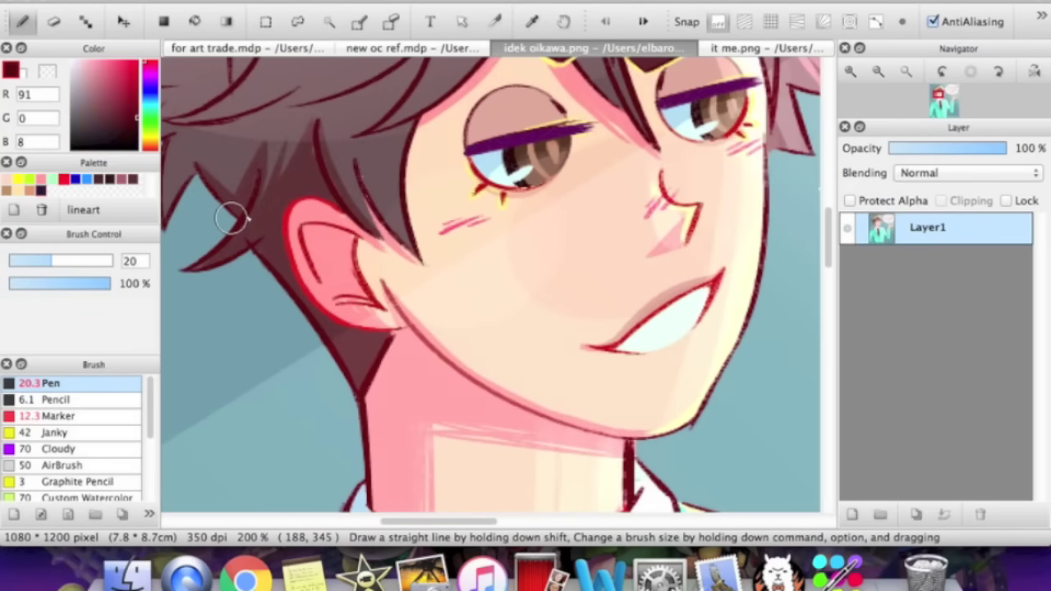
key("super+shift+n")
mouse_move(226, 382)
left_mouse_down()
mouse_move(235, 346)
mouse_move(266, 393)
mouse_move(221, 430)
mouse_move(252, 423)
mouse_move(220, 352)
mouse_move(261, 439)
left_mouse_up()
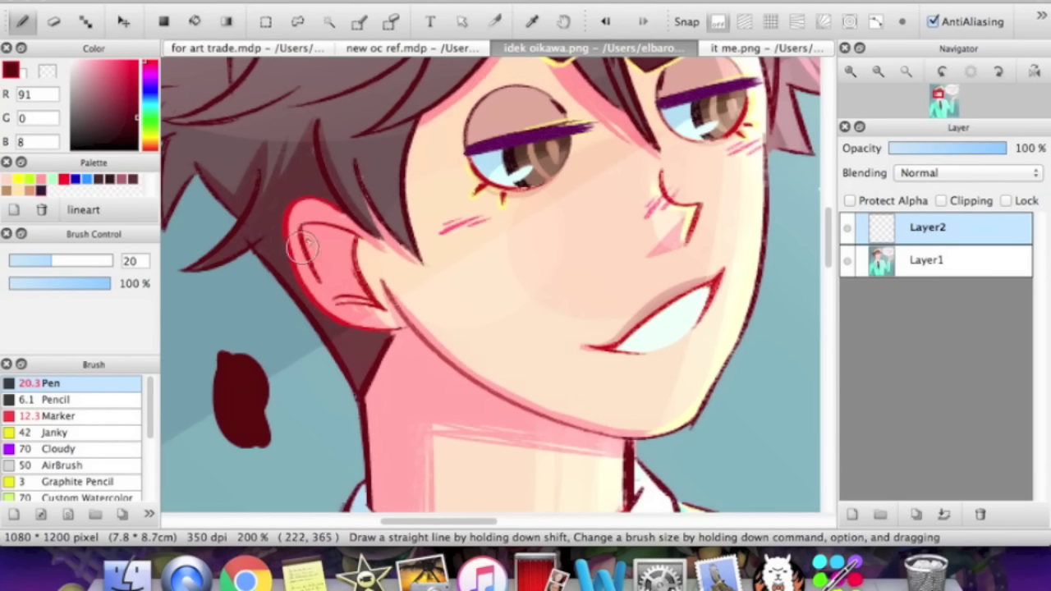
Step: Paint a bright red swatch sampled from the ear's outline and a slightly darker red one sampled at the mouth corner
left_click(291, 203, "alt")
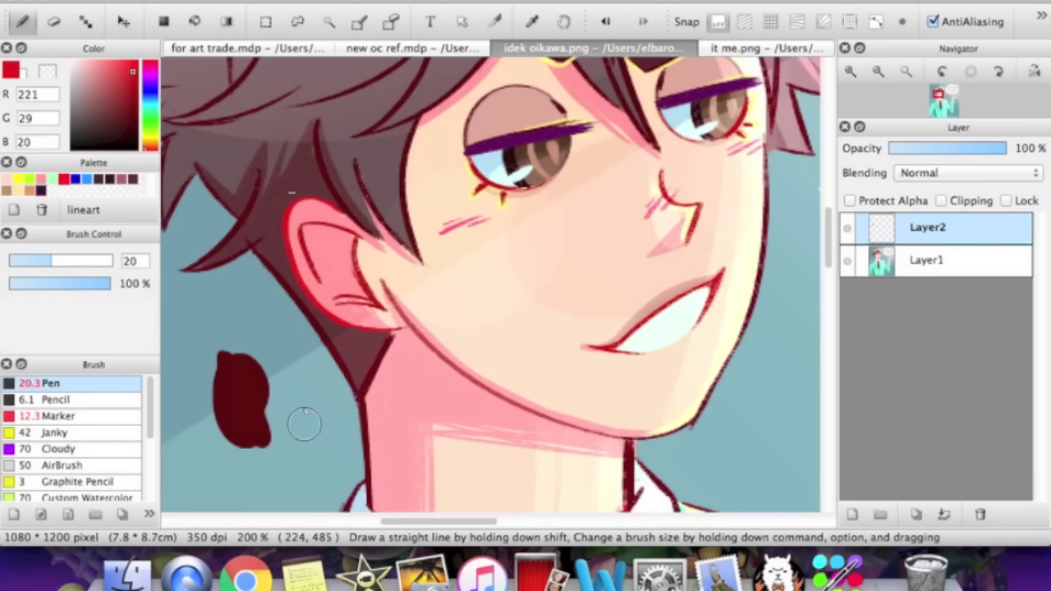
left_click_drag(297, 382, 317, 444)
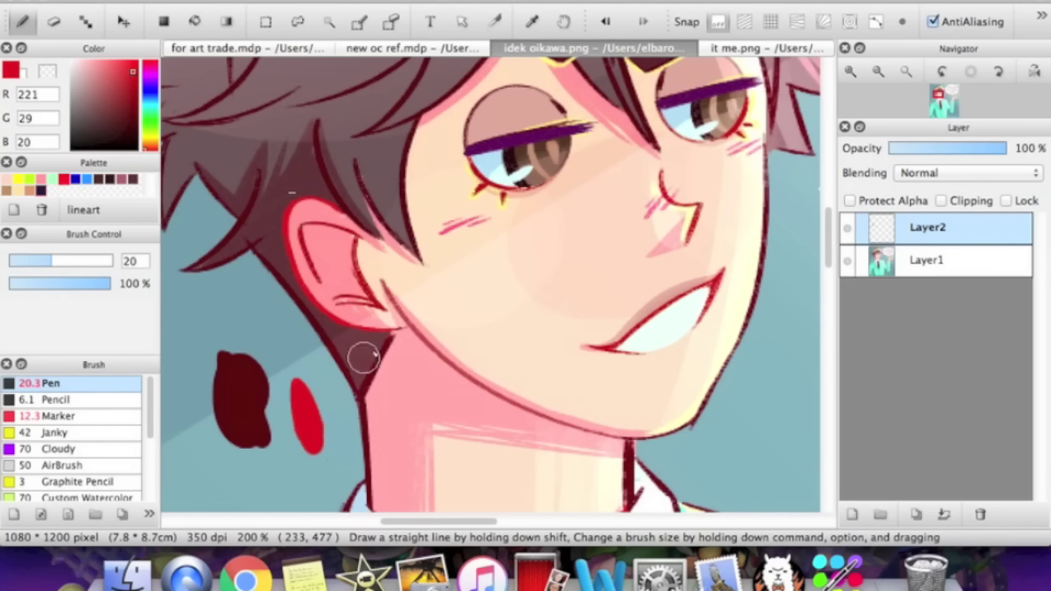
left_click(706, 277, "alt")
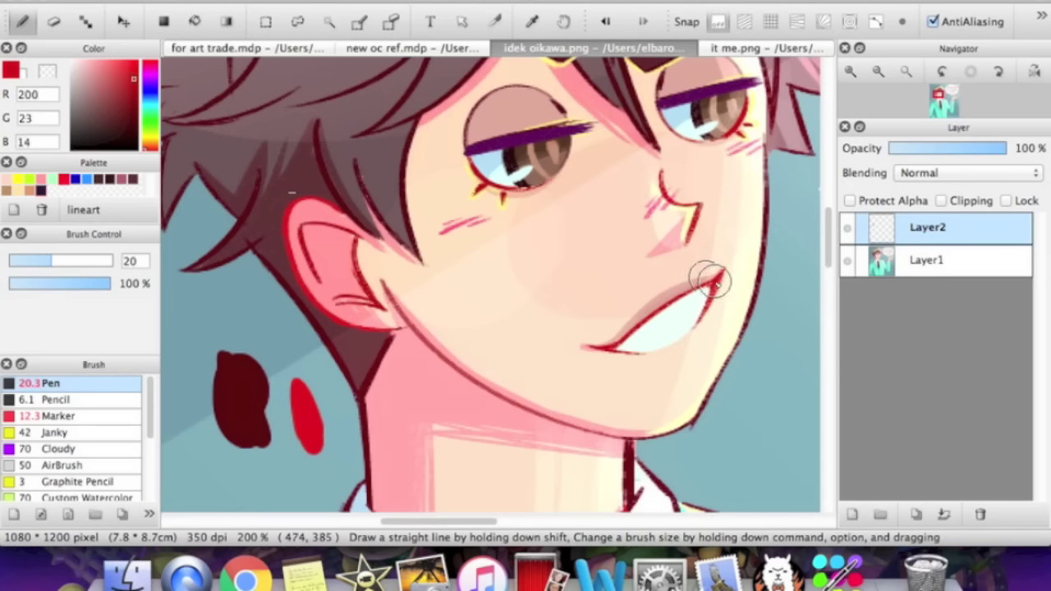
mouse_move(291, 445)
left_mouse_down()
mouse_move(303, 498)
mouse_move(297, 459)
left_mouse_up()
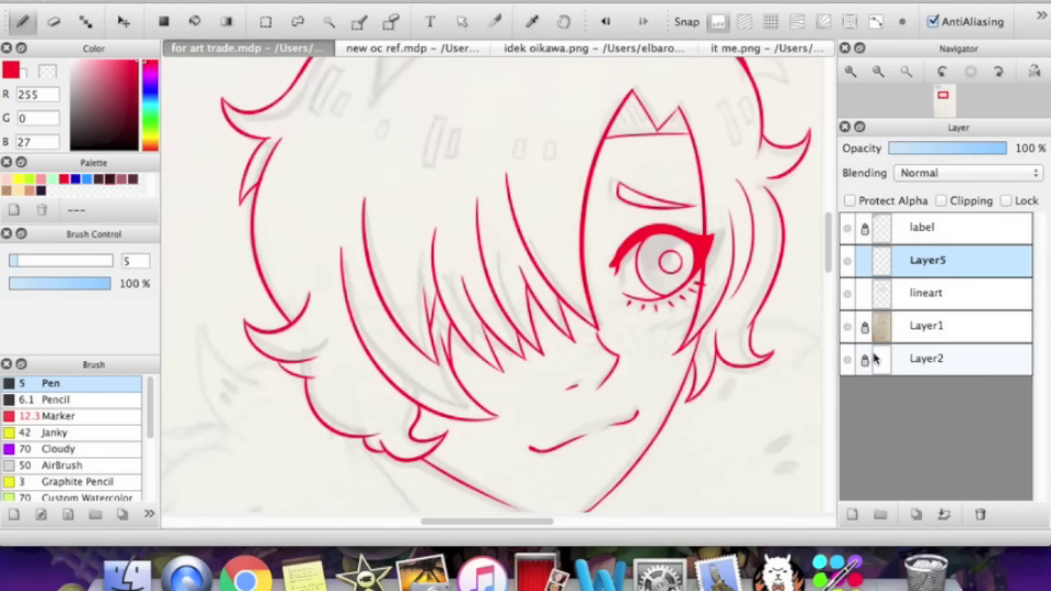
Step: In for art trade.mdp, make Layer5 a clipping layer over the lineart layer
left_click(878, 72)
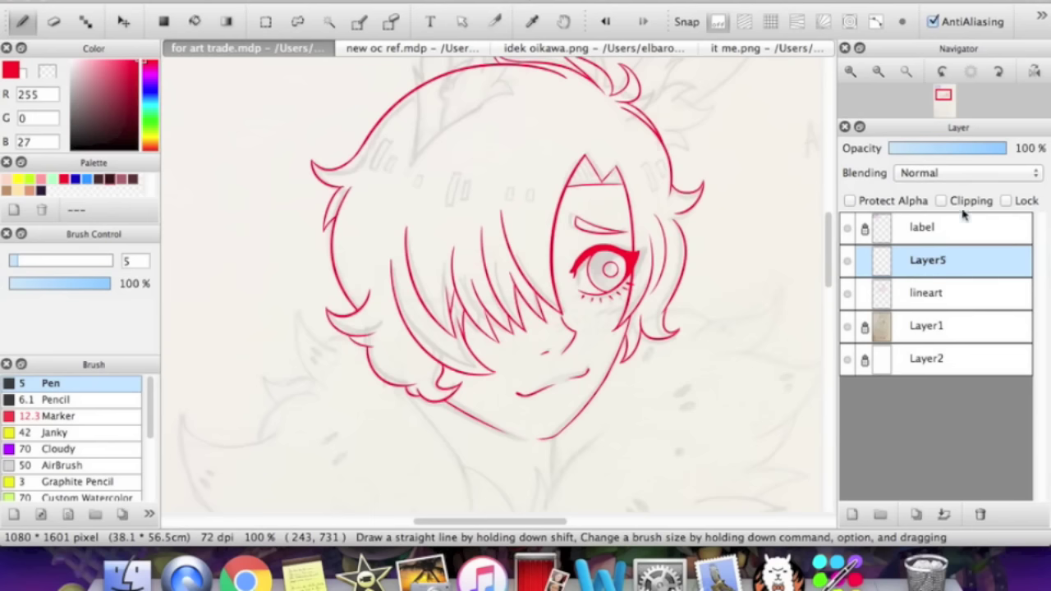
left_click(933, 288)
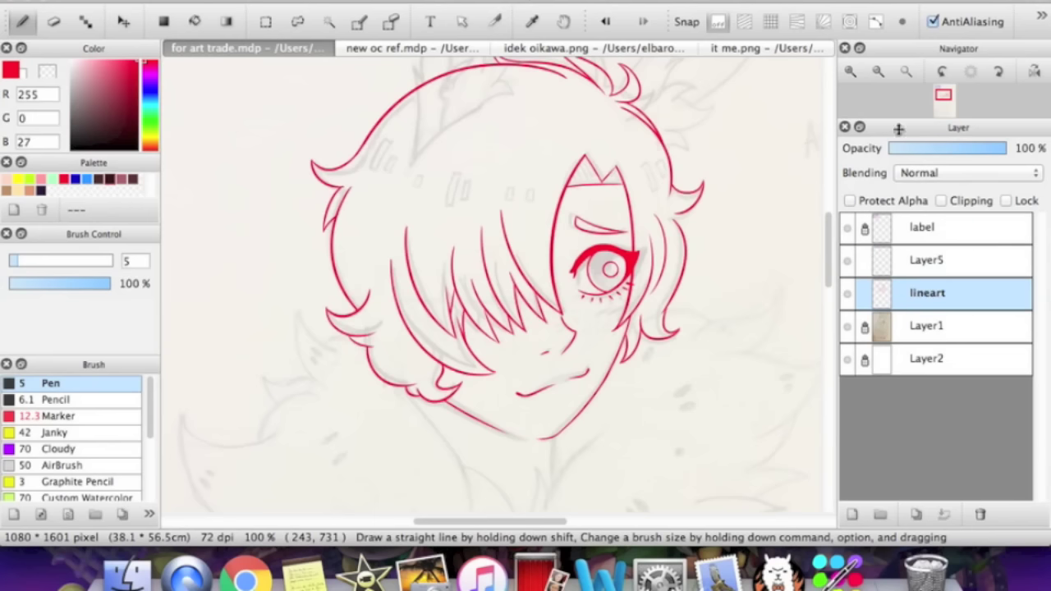
key("super+plus")
left_click(934, 261)
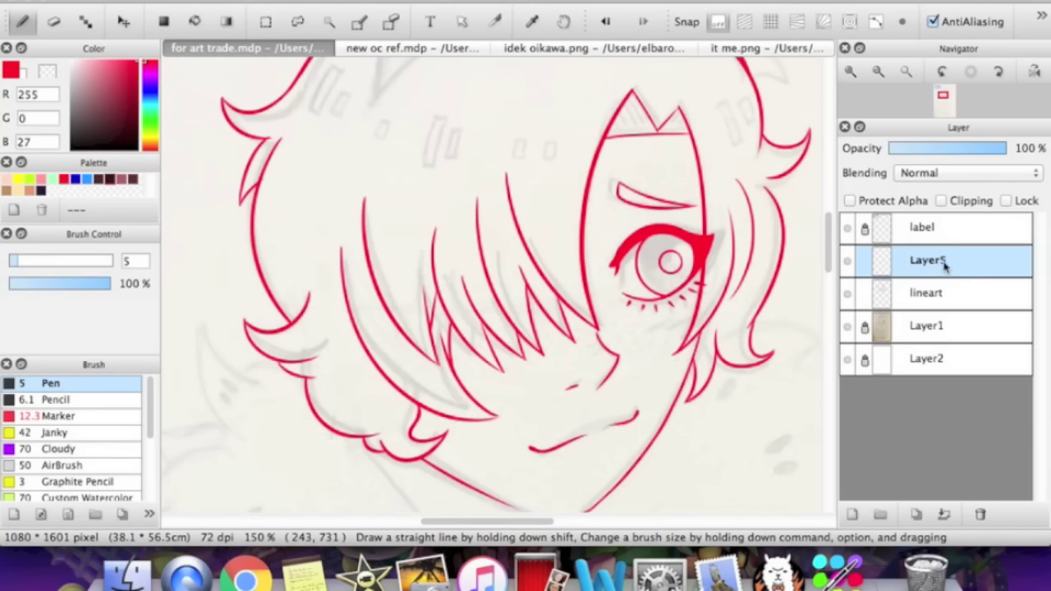
left_click(948, 204)
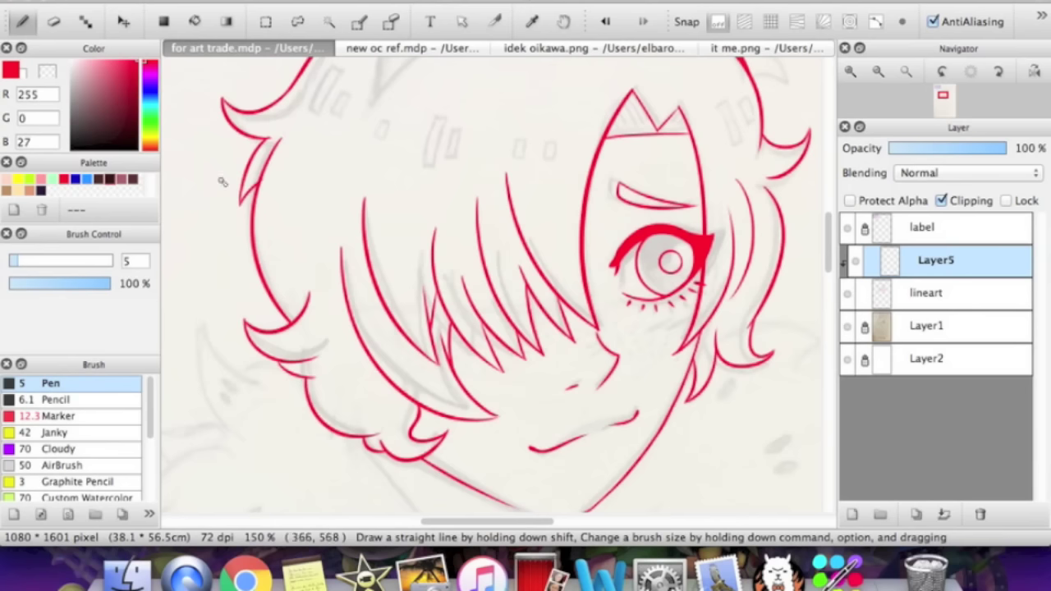
Step: Recolour part of the hair lineart with a diagonal 155 px Pen stroke on Layer5 in the light blue Sketch palette colour
left_click(87, 179)
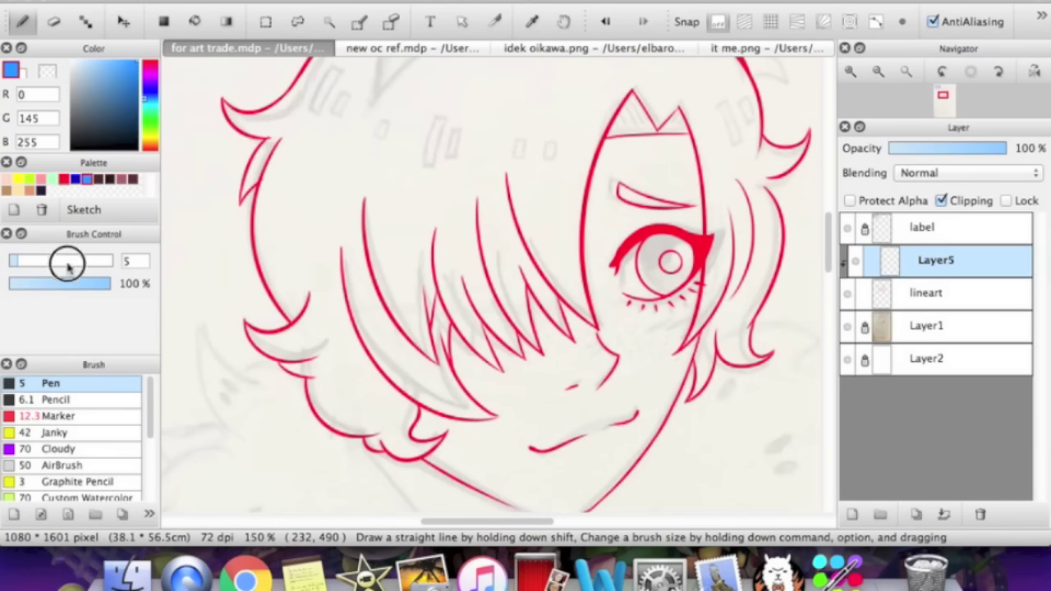
left_click_drag(66, 260, 110, 260)
mouse_move(197, 447)
left_mouse_down()
mouse_move(270, 328)
mouse_move(582, 52)
mouse_move(657, 28)
mouse_move(607, 119)
left_mouse_up()
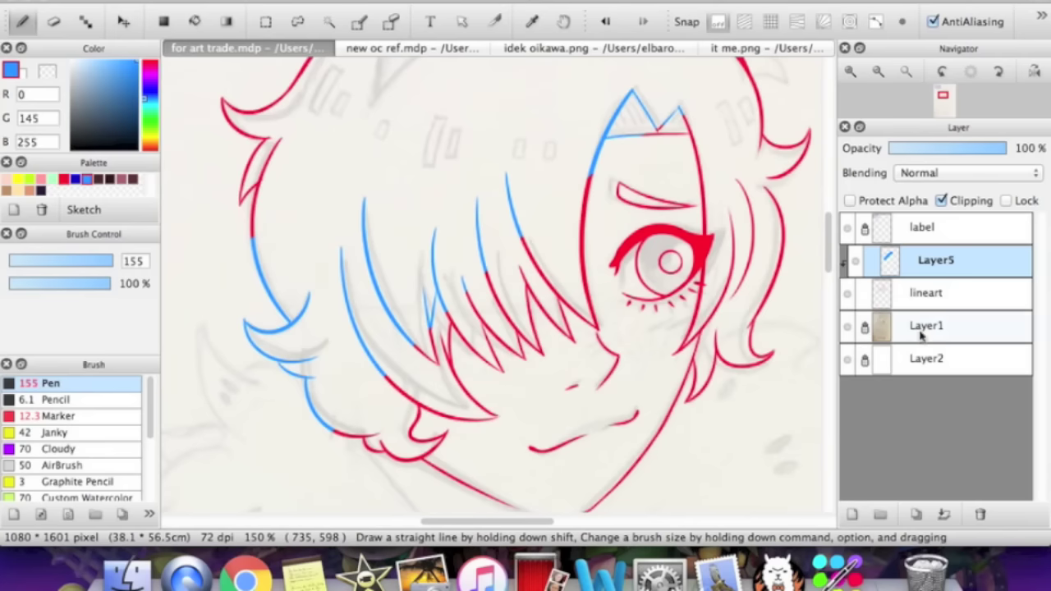